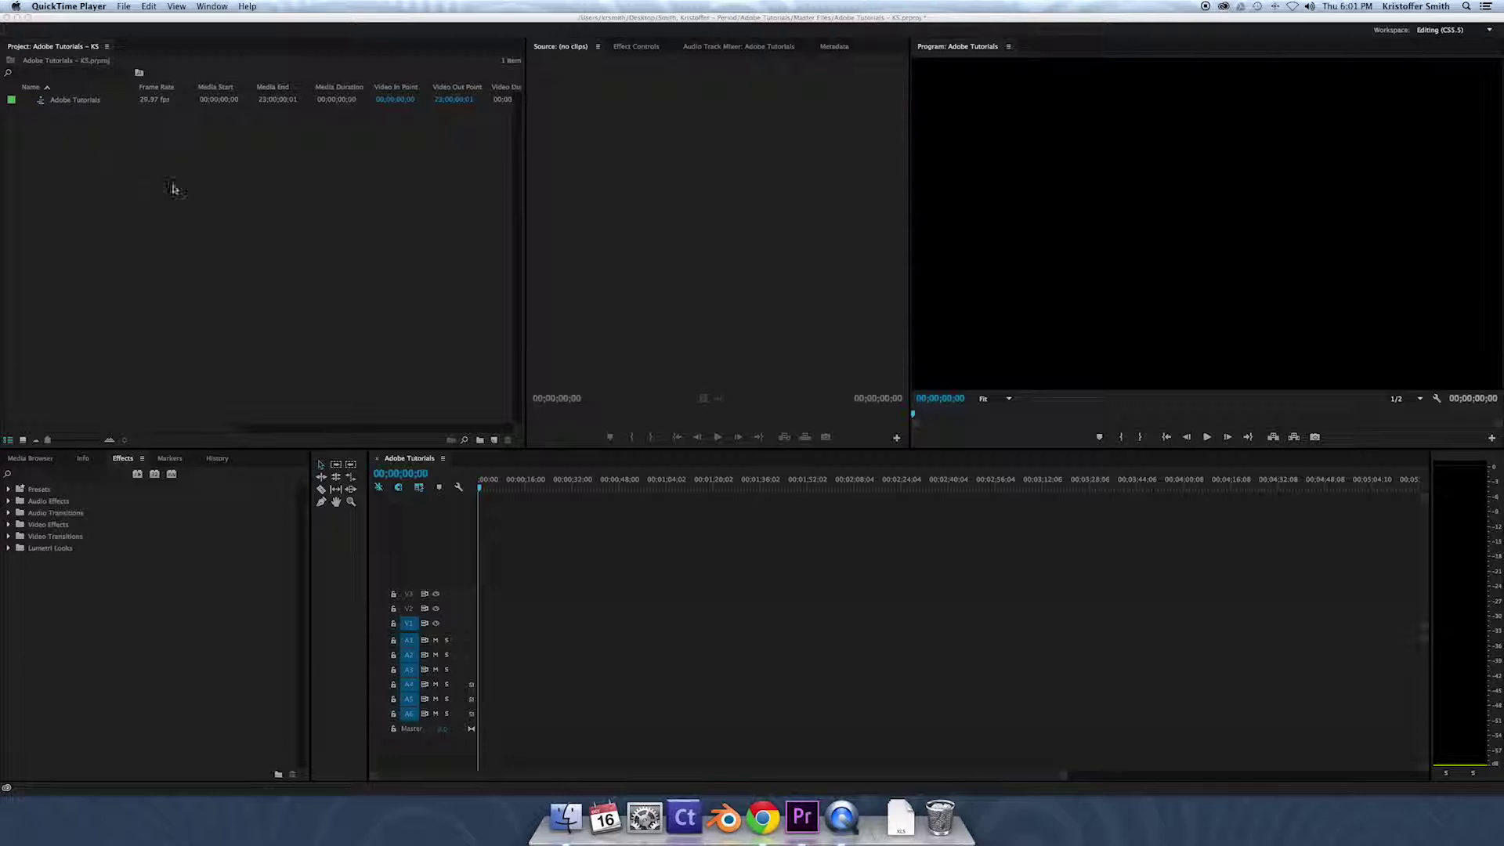
Switch from QuickTime Player to Premiere Pro's Adobe Tutorials project by focusing the Project panel
{"action": "left_click", "coordinate": [446, 314]}
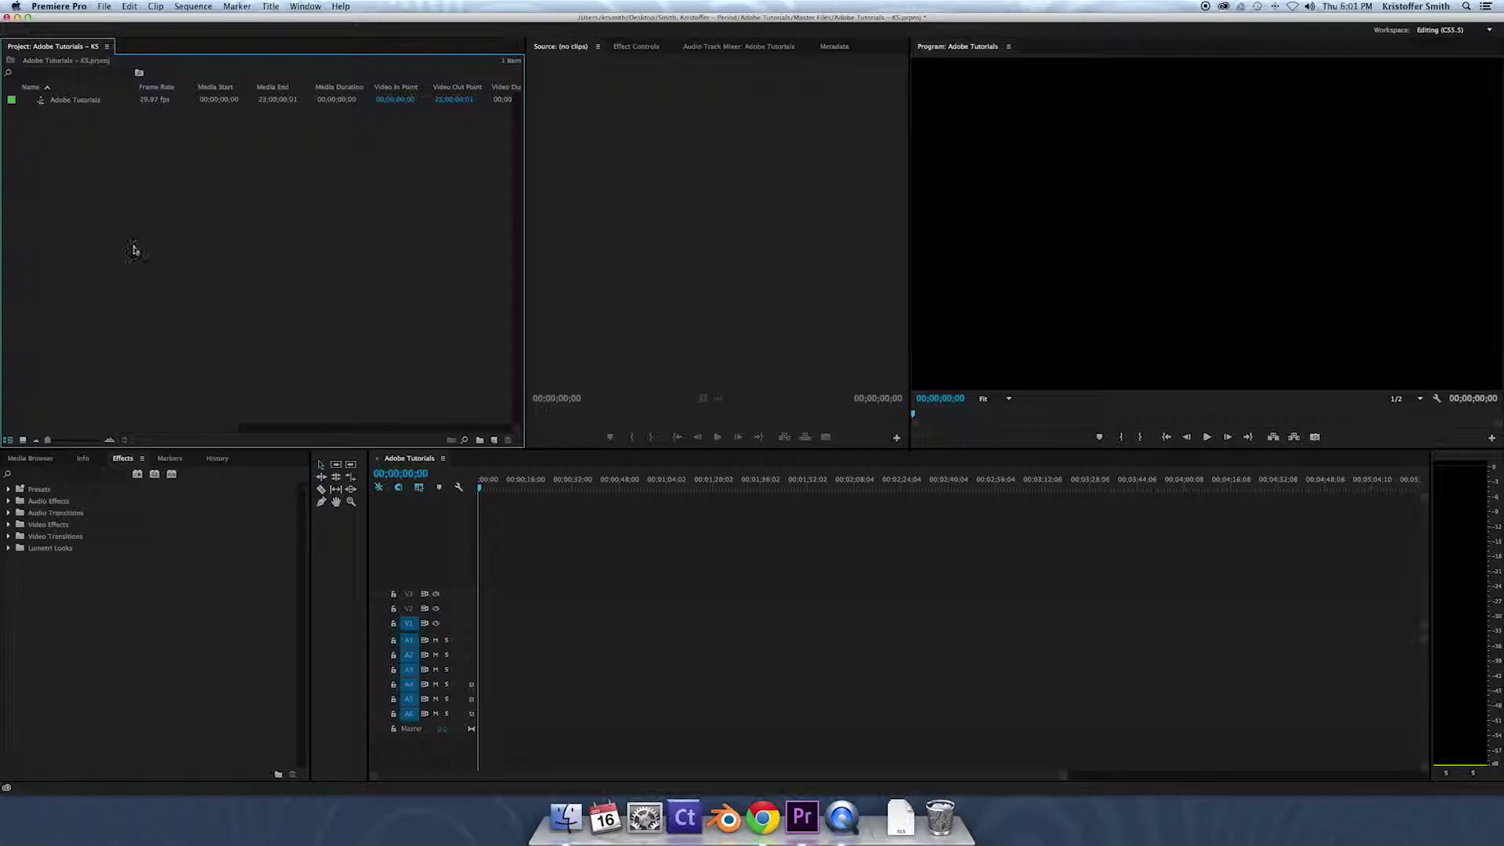
Create the Audio and Graphics bins in the Project panel
{"action": "right_click", "coordinate": [108, 192]}
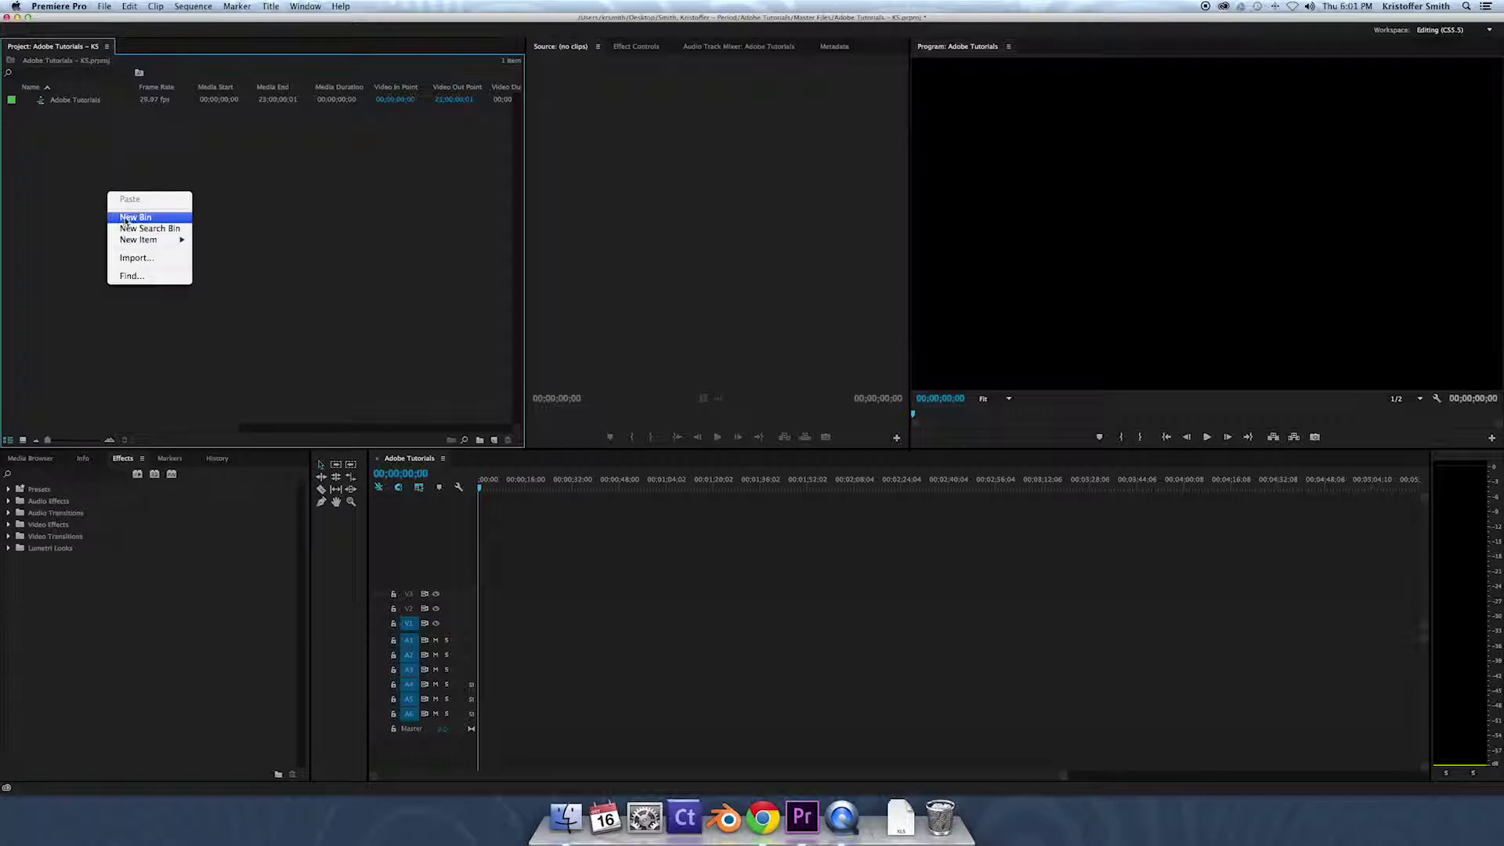
{"action": "left_click", "coordinate": [125, 219]}
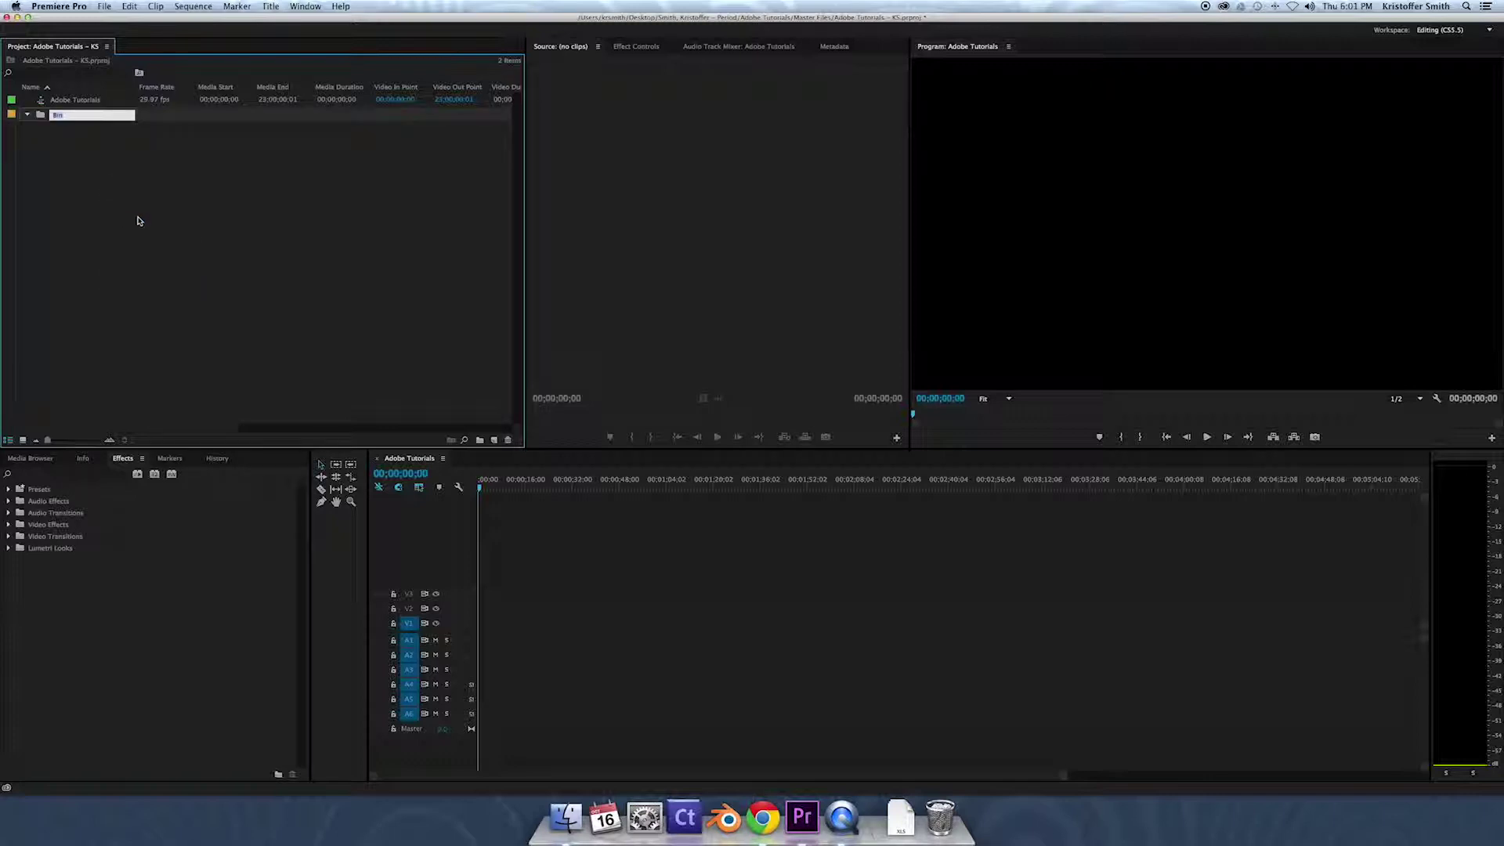
{"action": "key", "text": "Return"}
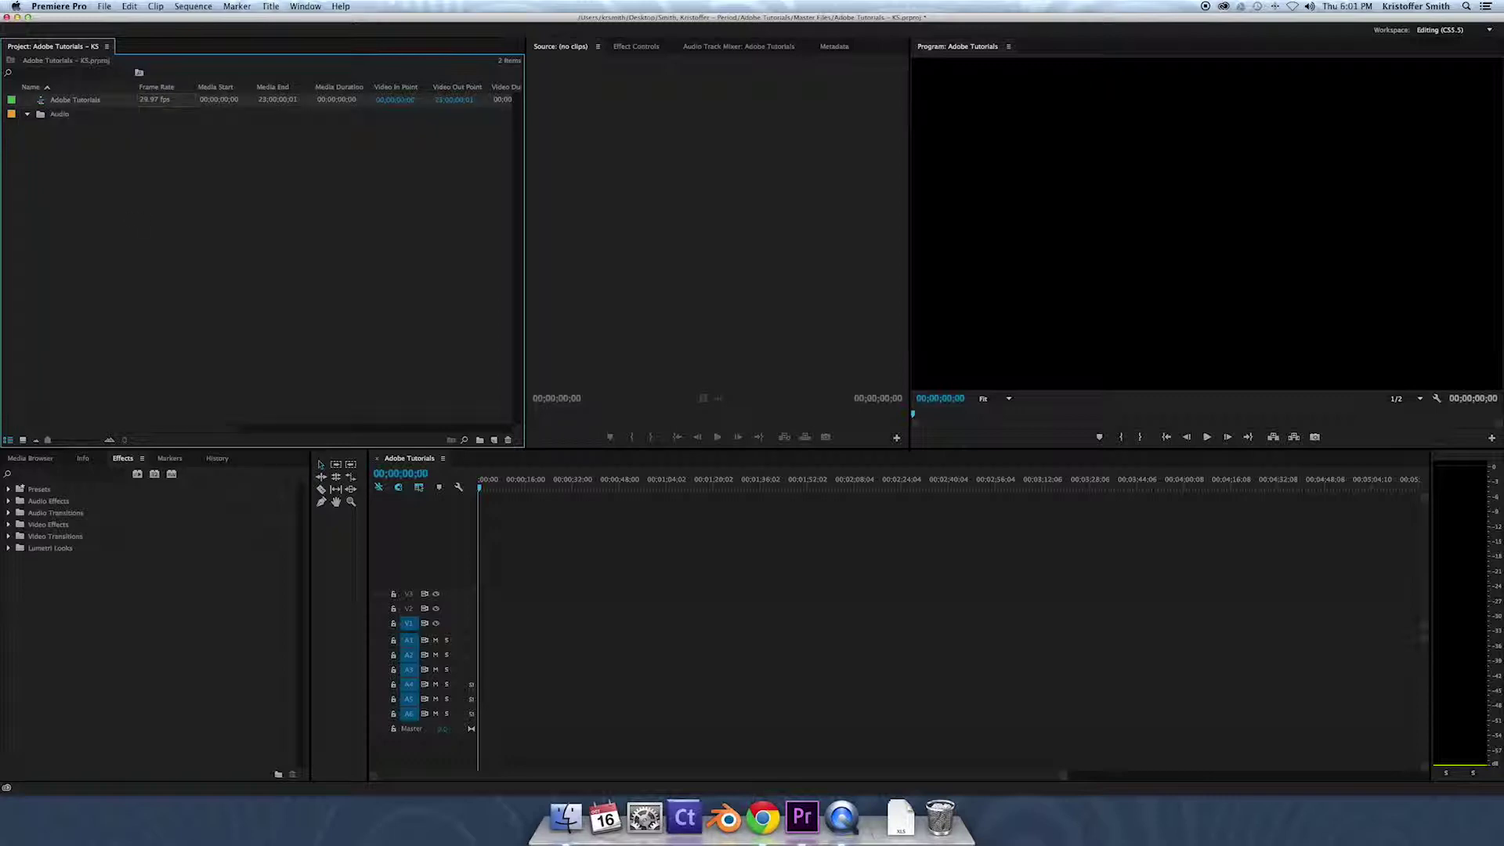
{"action": "right_click", "coordinate": [108, 243]}
{"action": "left_click", "coordinate": [145, 272]}
{"action": "type", "text": "Graphics"}
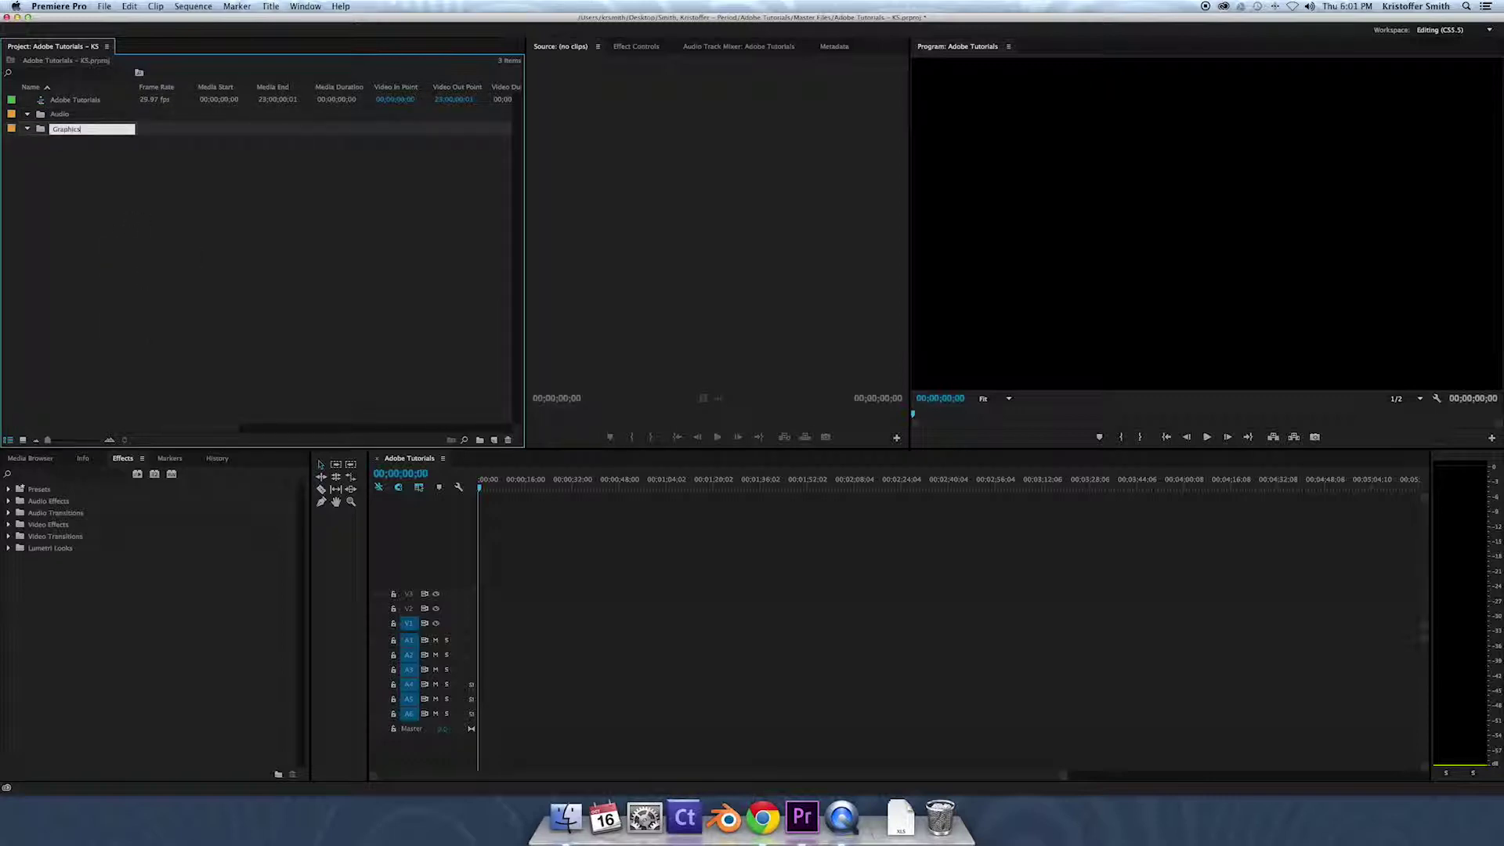
{"action": "key", "text": "Return"}
Add the Video and Titles bins, then collapse the Audio bin
{"action": "right_click", "coordinate": [91, 294]}
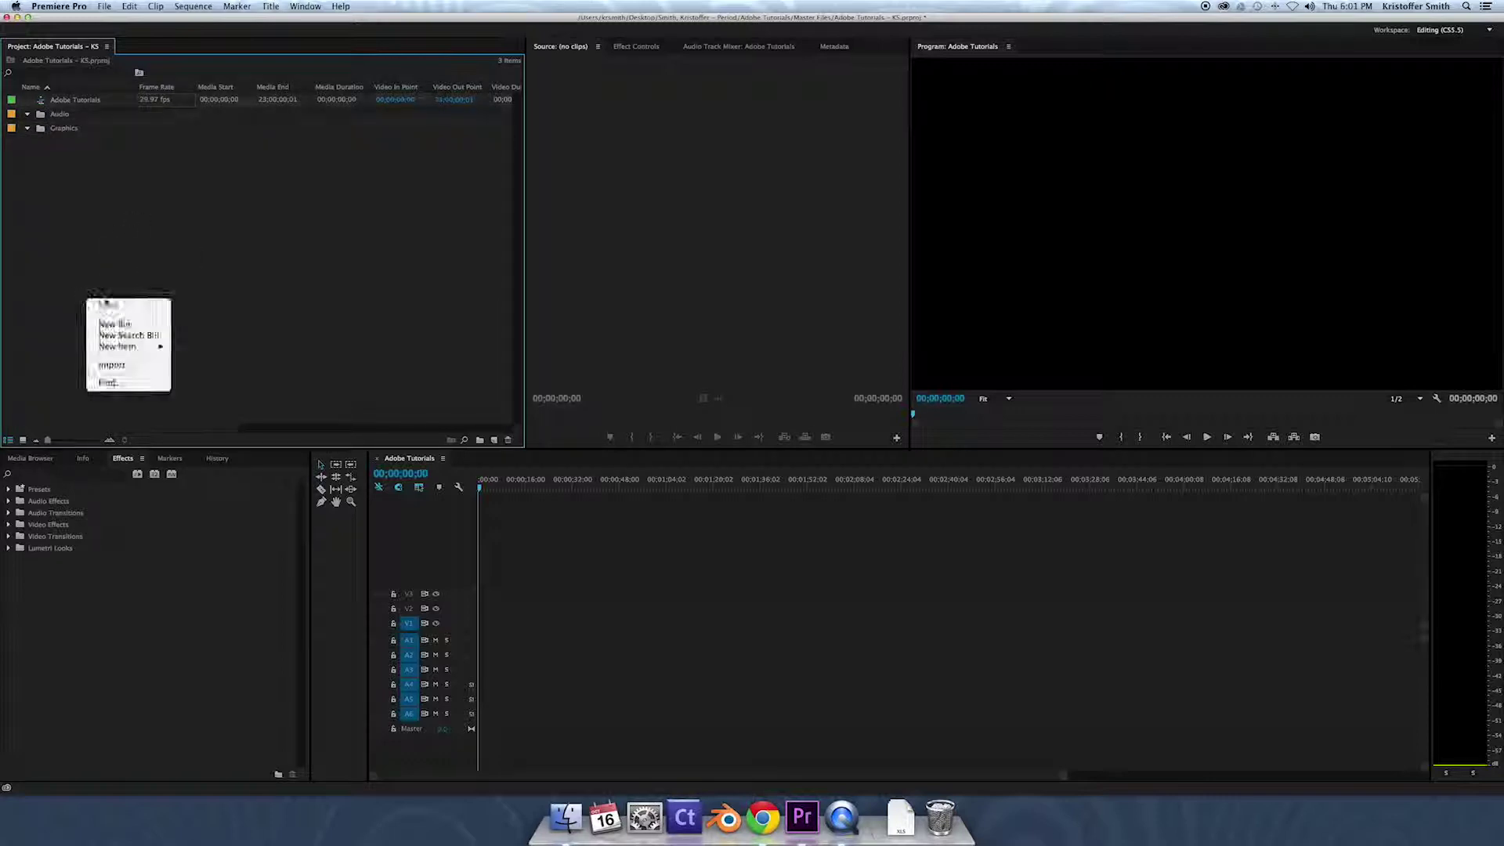
{"action": "left_click", "coordinate": [120, 321]}
{"action": "type", "text": "Video"}
{"action": "key", "text": "Return"}
{"action": "right_click", "coordinate": [119, 314]}
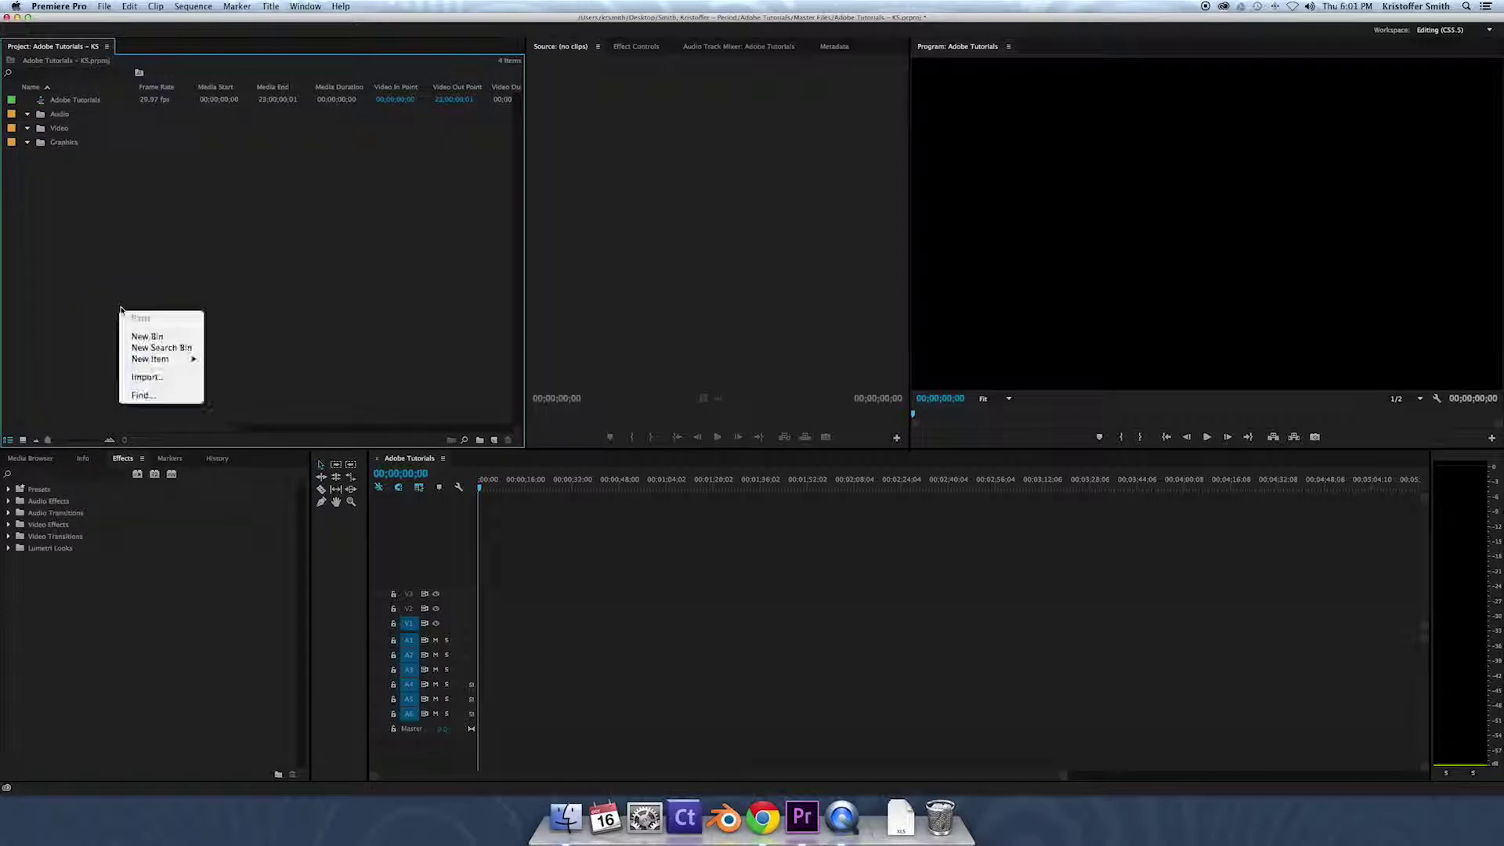
{"action": "left_click", "coordinate": [160, 333]}
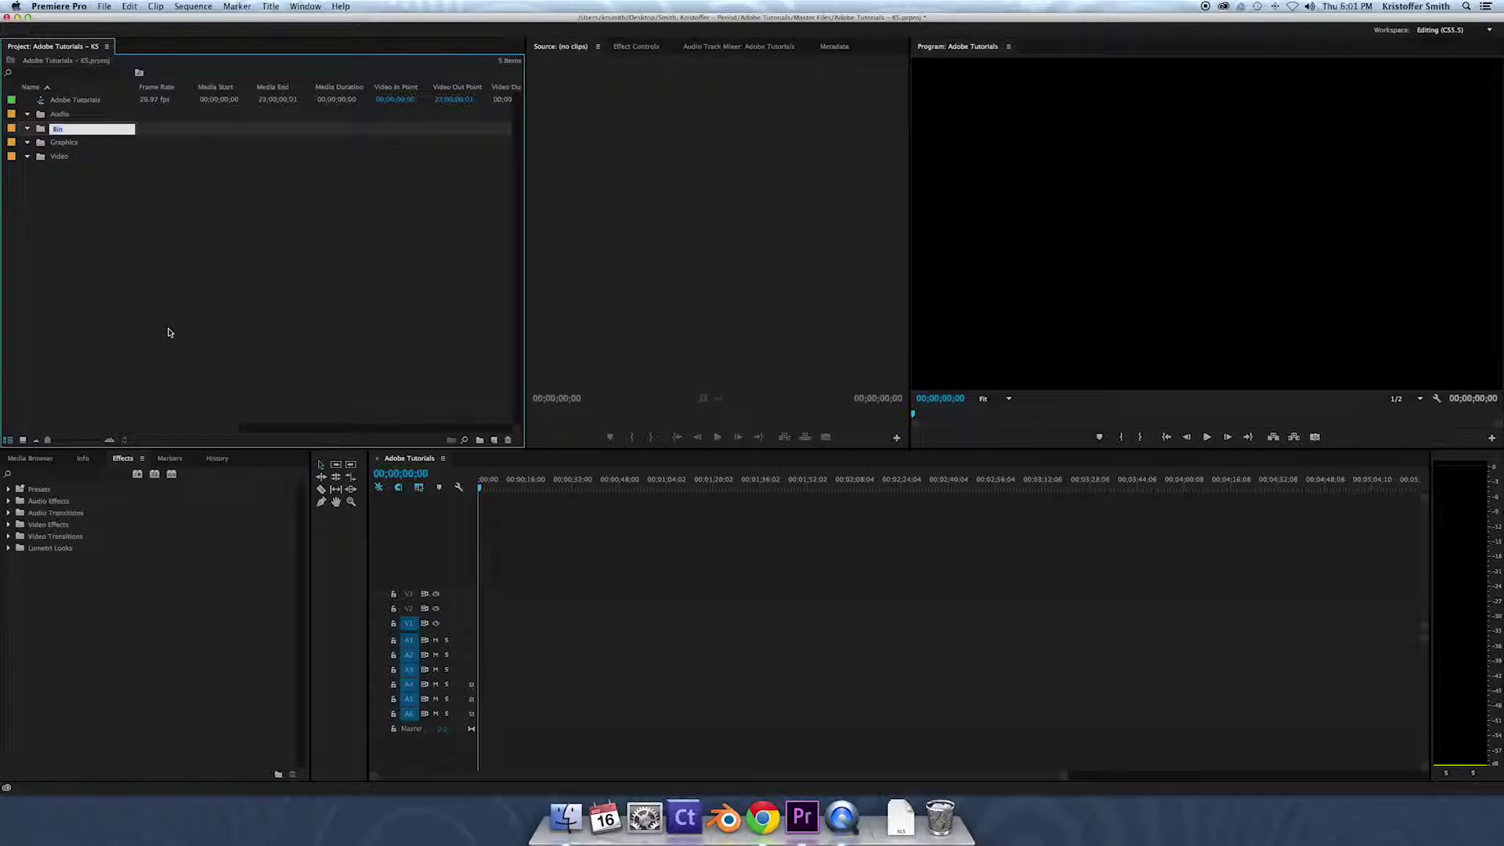
{"action": "type", "text": "Titles"}
{"action": "key", "text": "Return"}
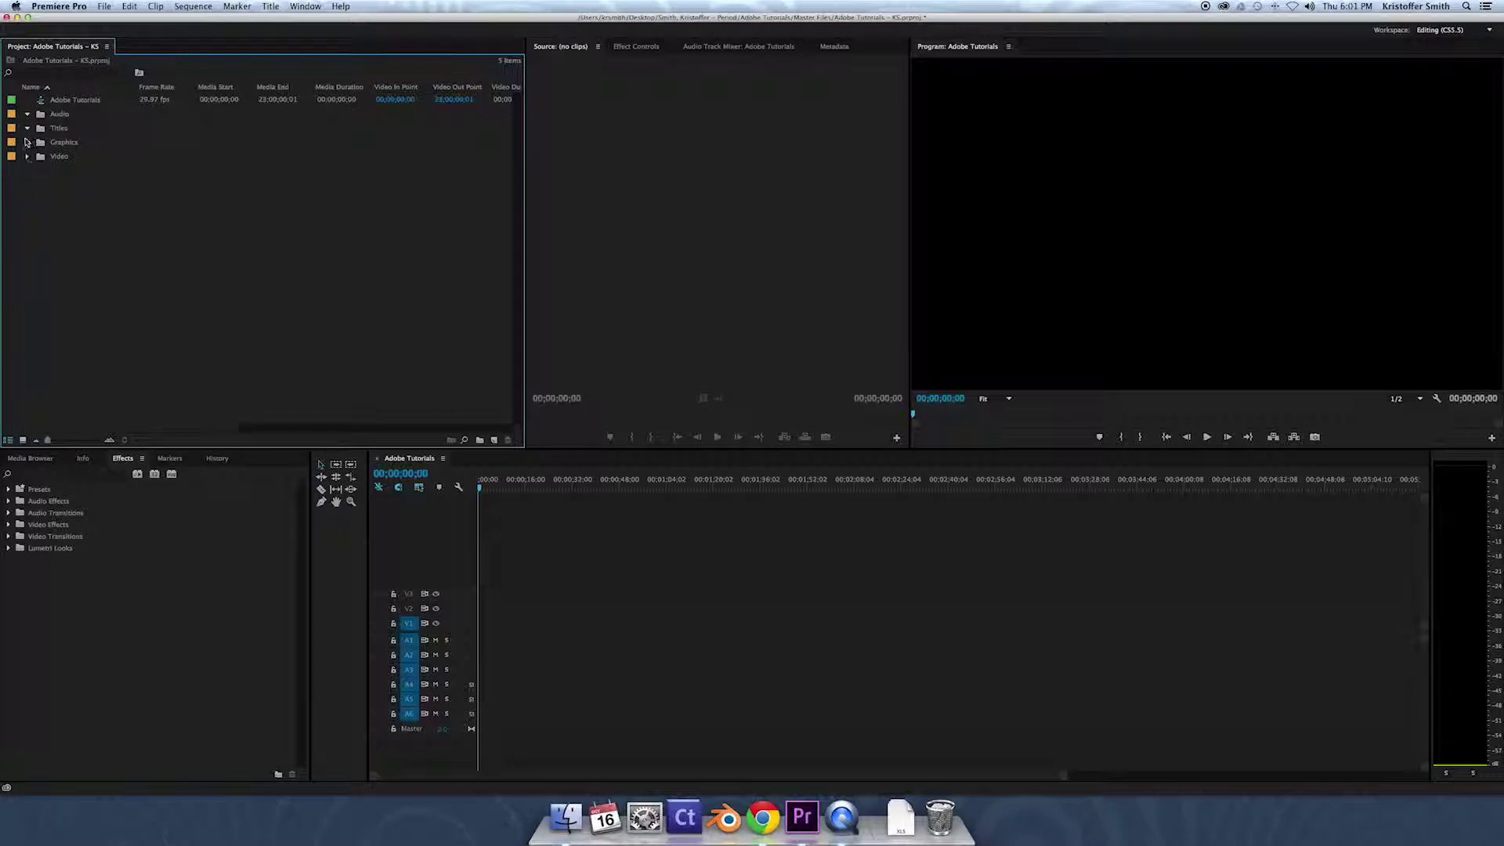
{"action": "left_click", "coordinate": [27, 114]}
Float the Video bin in its own window, move it down and right, and bring up the Import dialog
{"action": "double_click", "coordinate": [42, 158]}
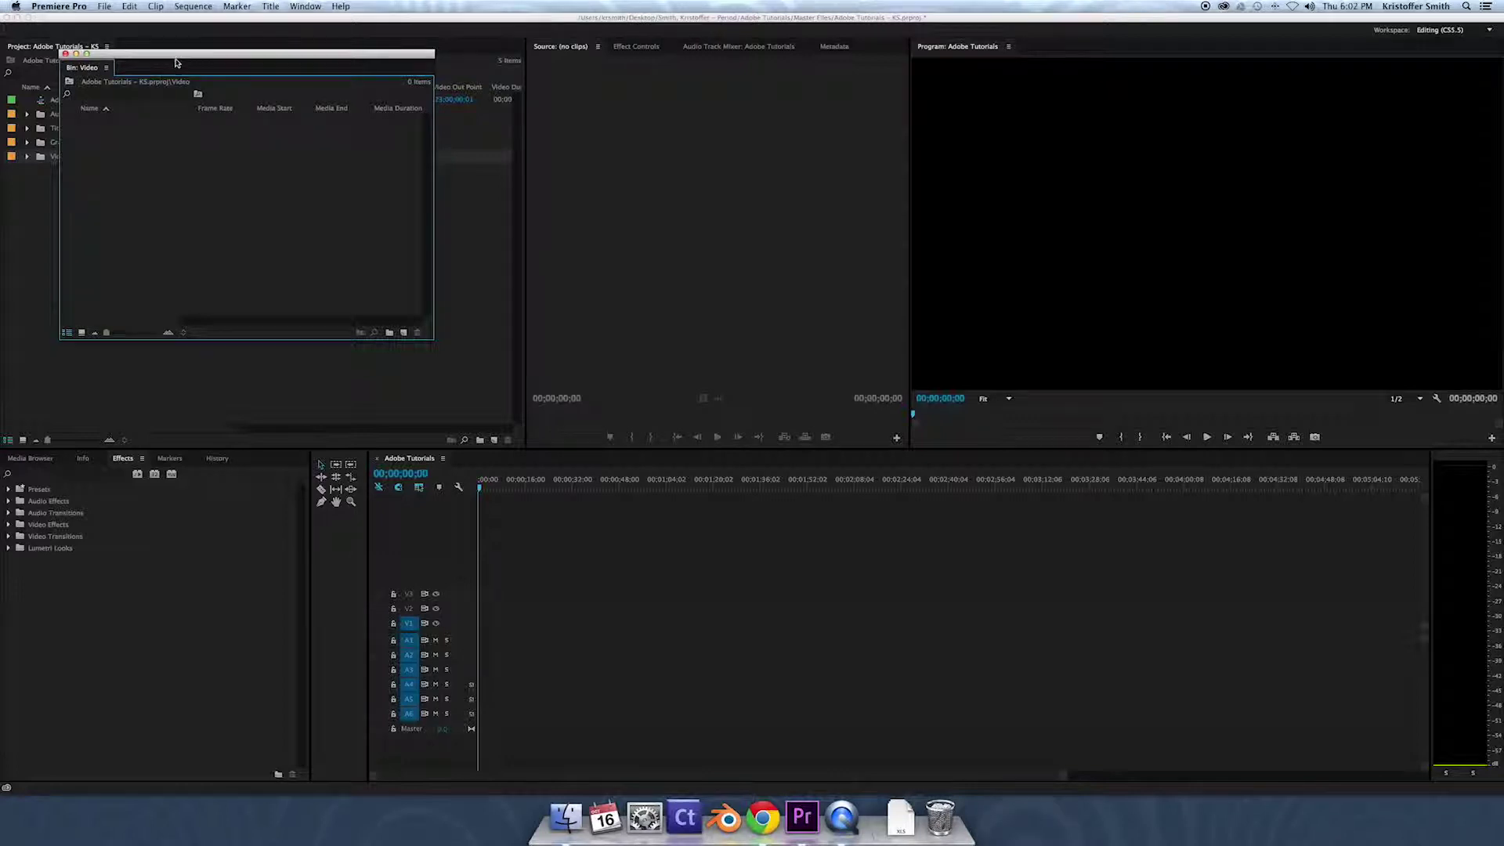
{"action": "left_click_drag", "start_coordinate": [175, 62], "coordinate": [133, 141]}
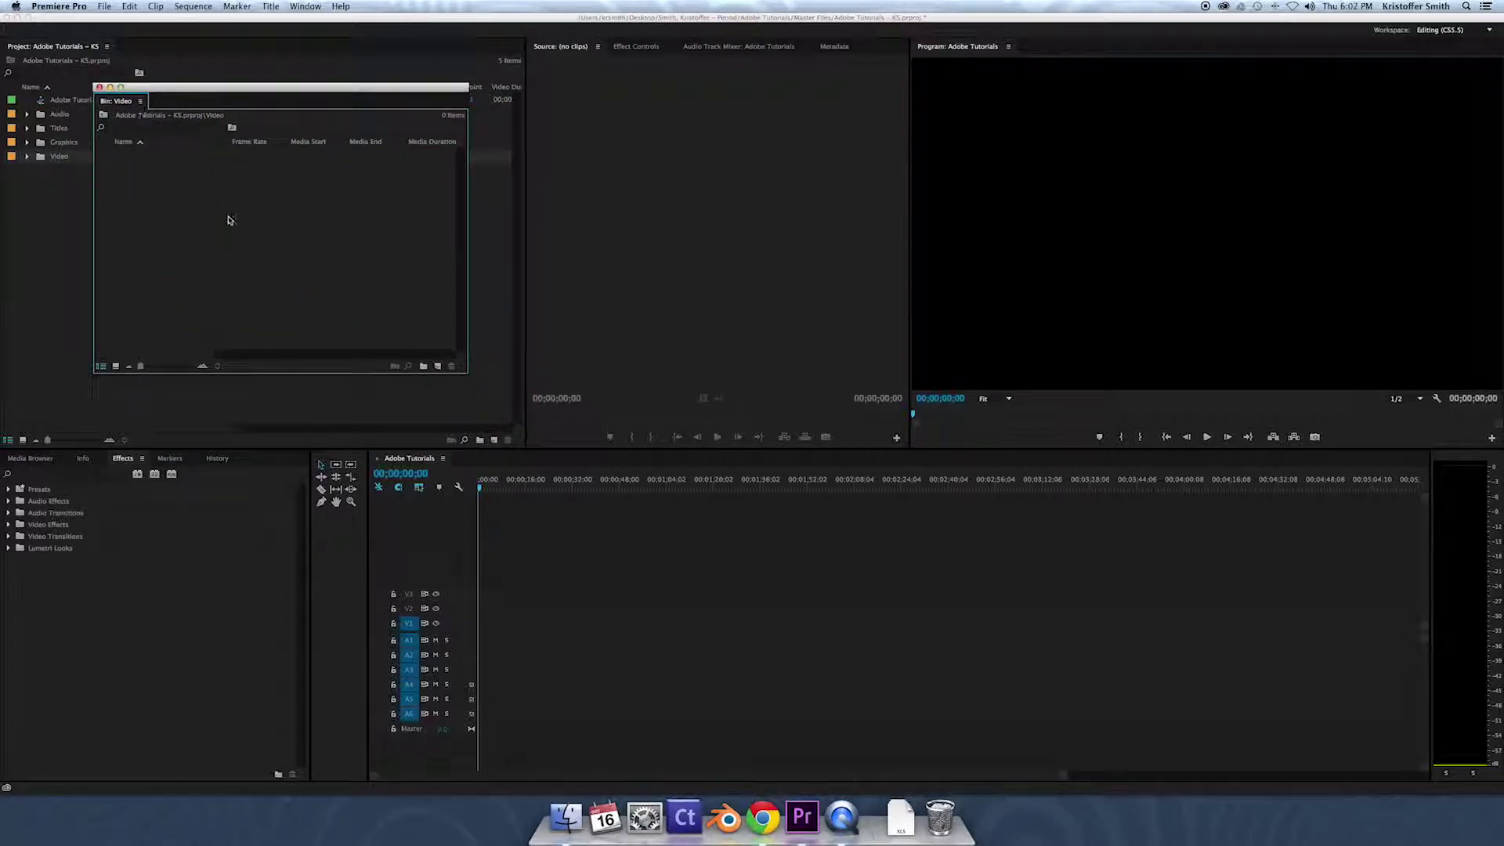
{"action": "double_click", "coordinate": [401, 229]}
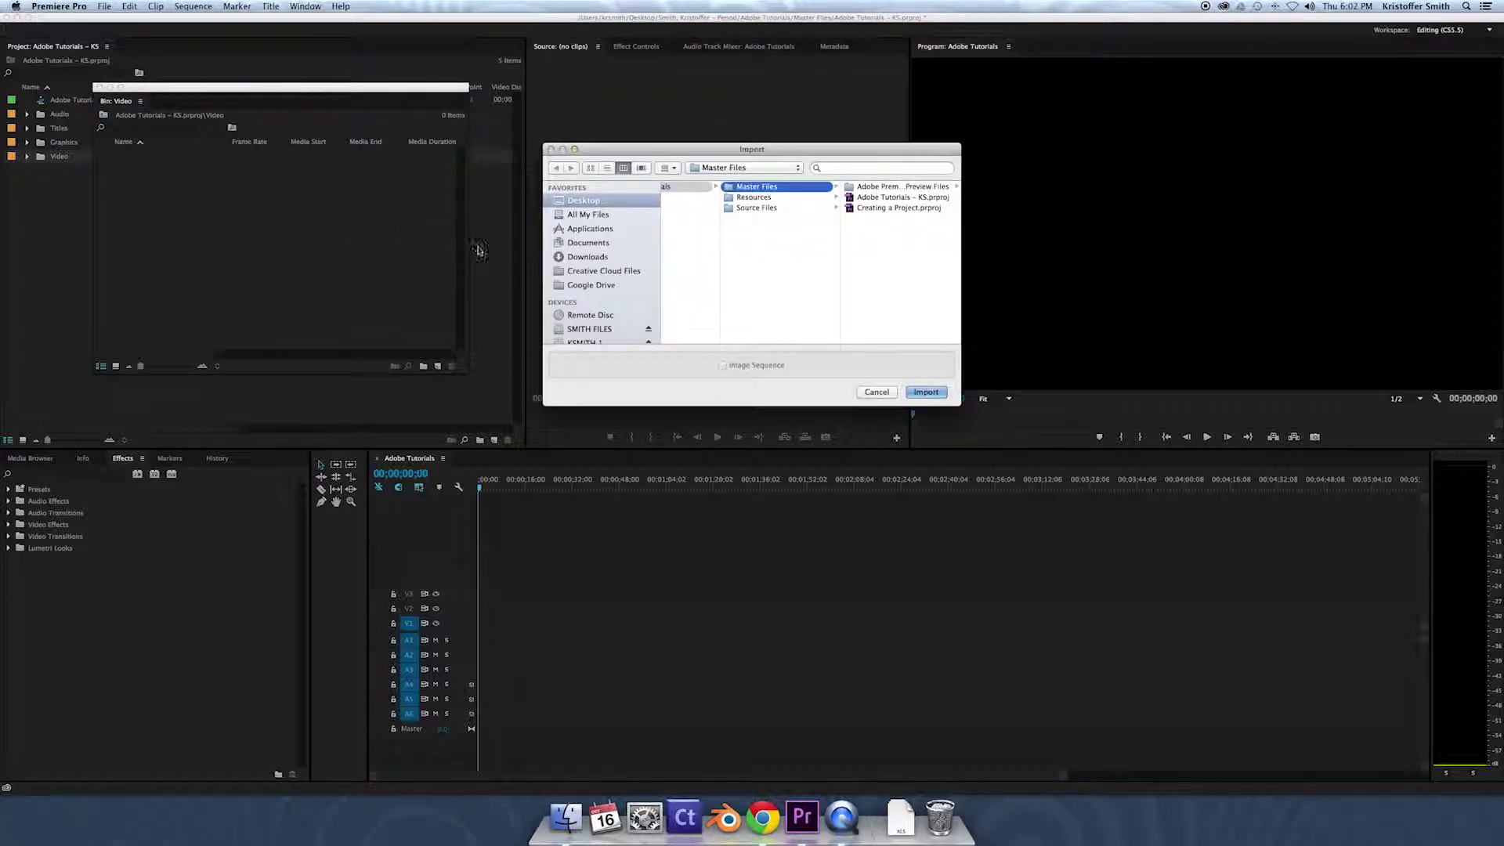
Import the 10.16SD1 folder from Adobe Tutorials > Source Files > Video into the Video bin
{"action": "left_click", "coordinate": [875, 392]}
{"action": "right_click", "coordinate": [362, 210]}
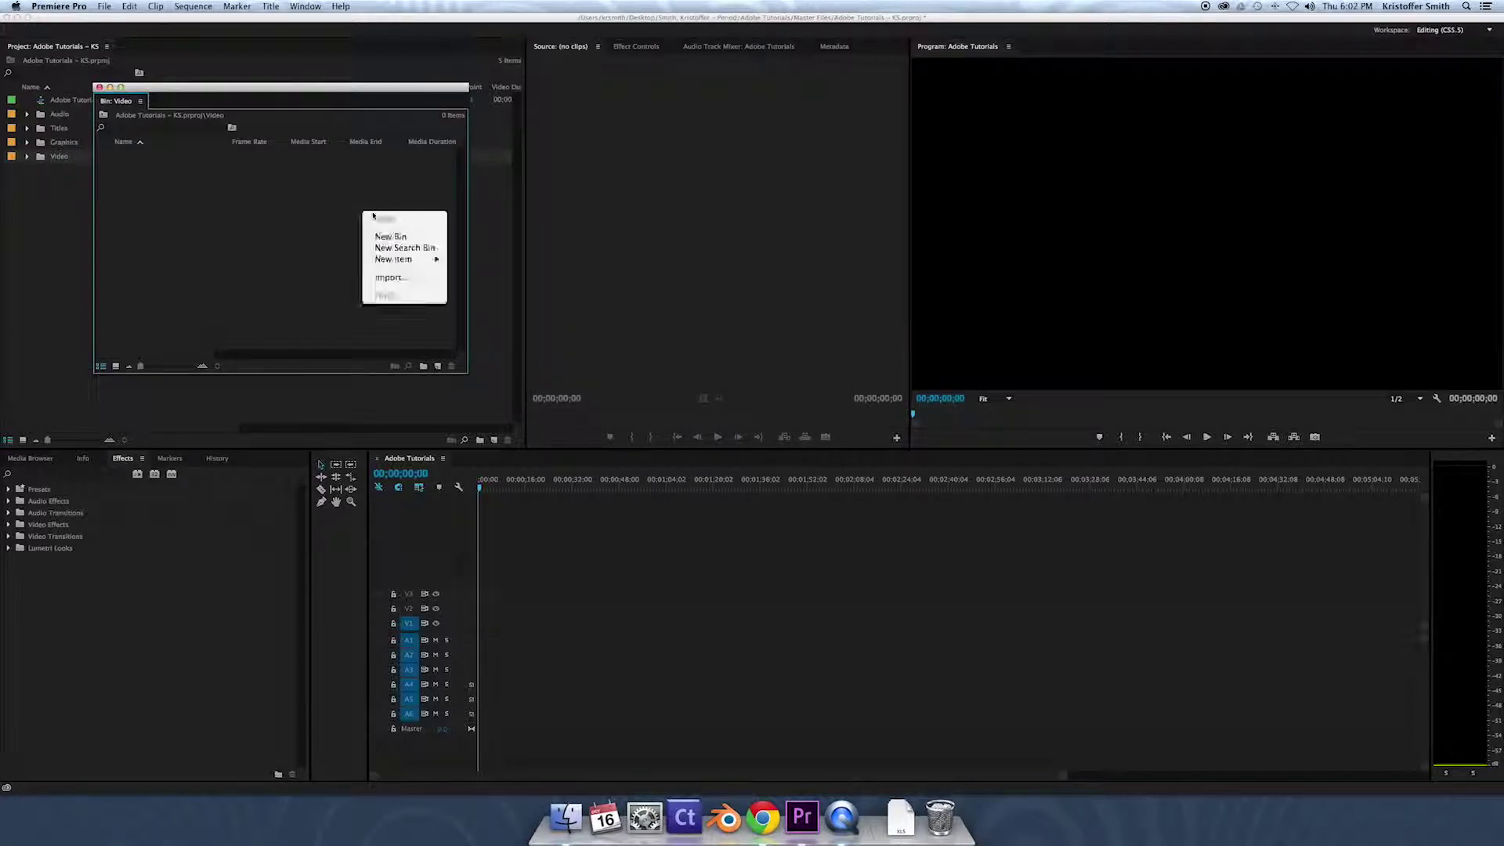
{"action": "left_click", "coordinate": [411, 280]}
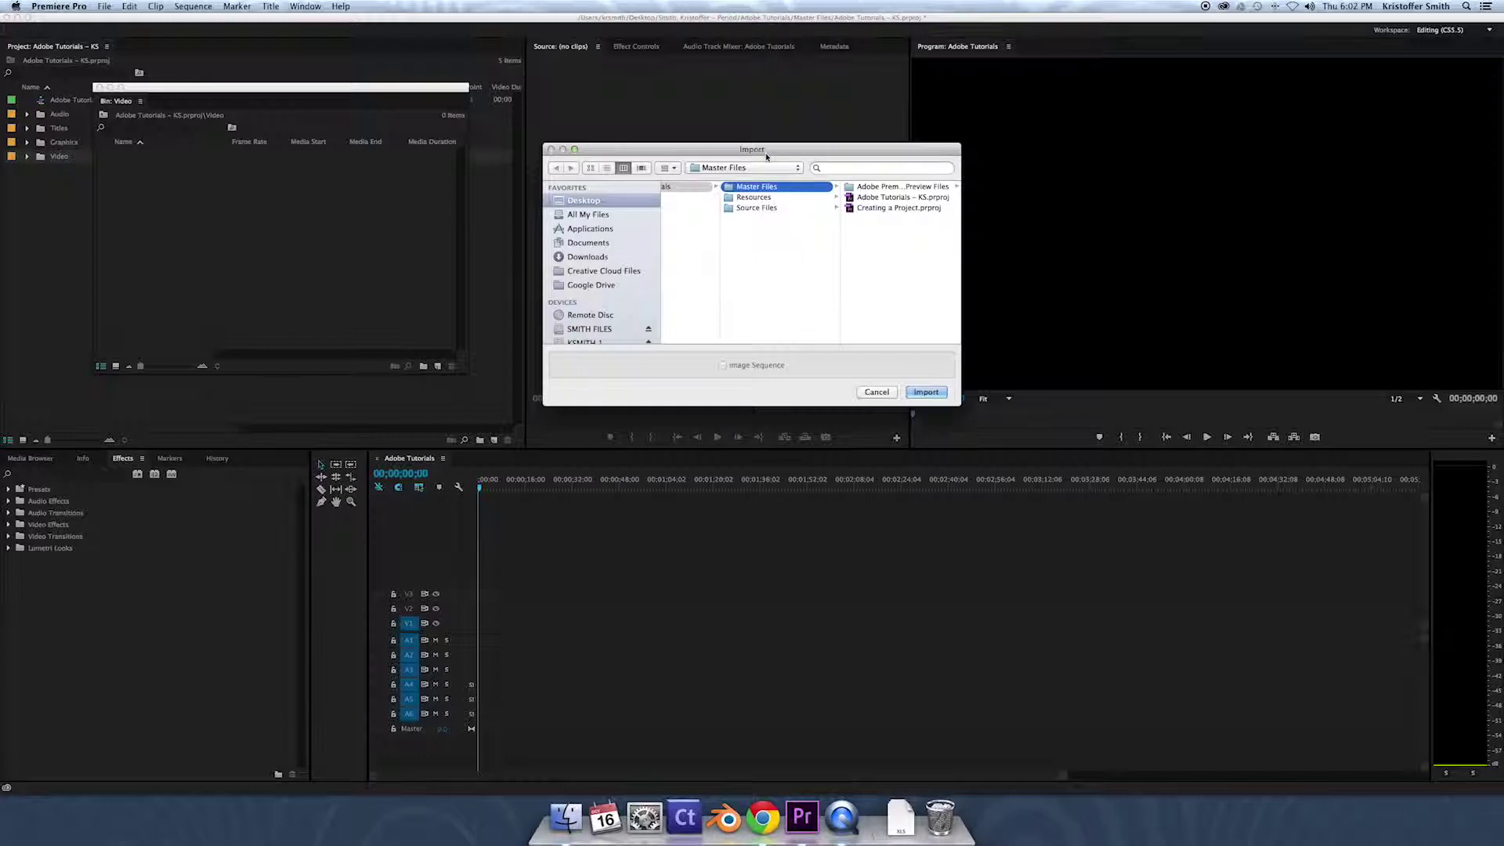
{"action": "left_click", "coordinate": [564, 201]}
{"action": "scroll", "coordinate": [689, 329], "scroll_direction": "down", "scroll_amount": 1}
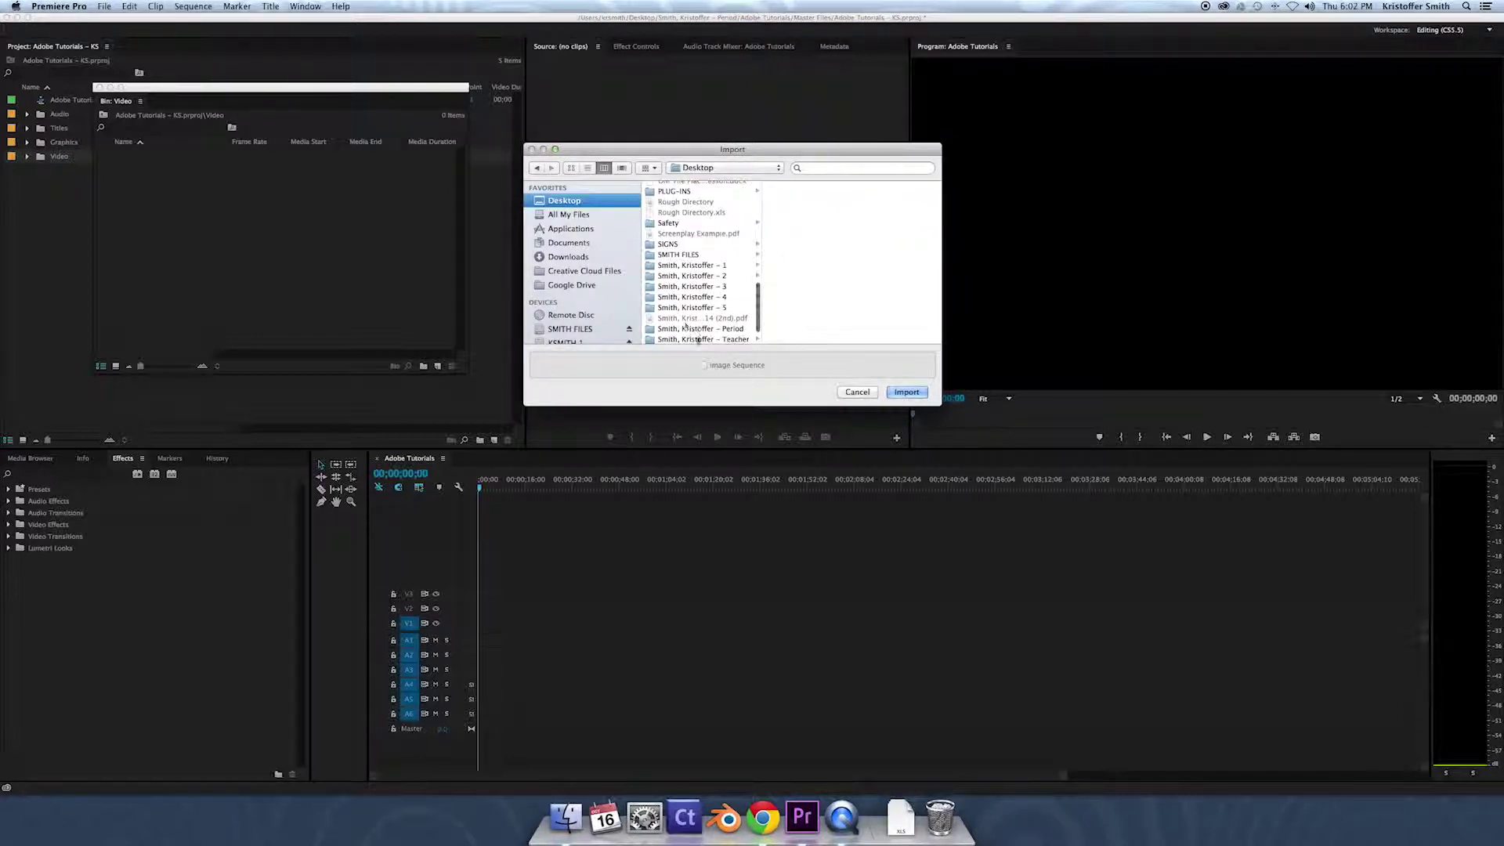
{"action": "left_click", "coordinate": [699, 330]}
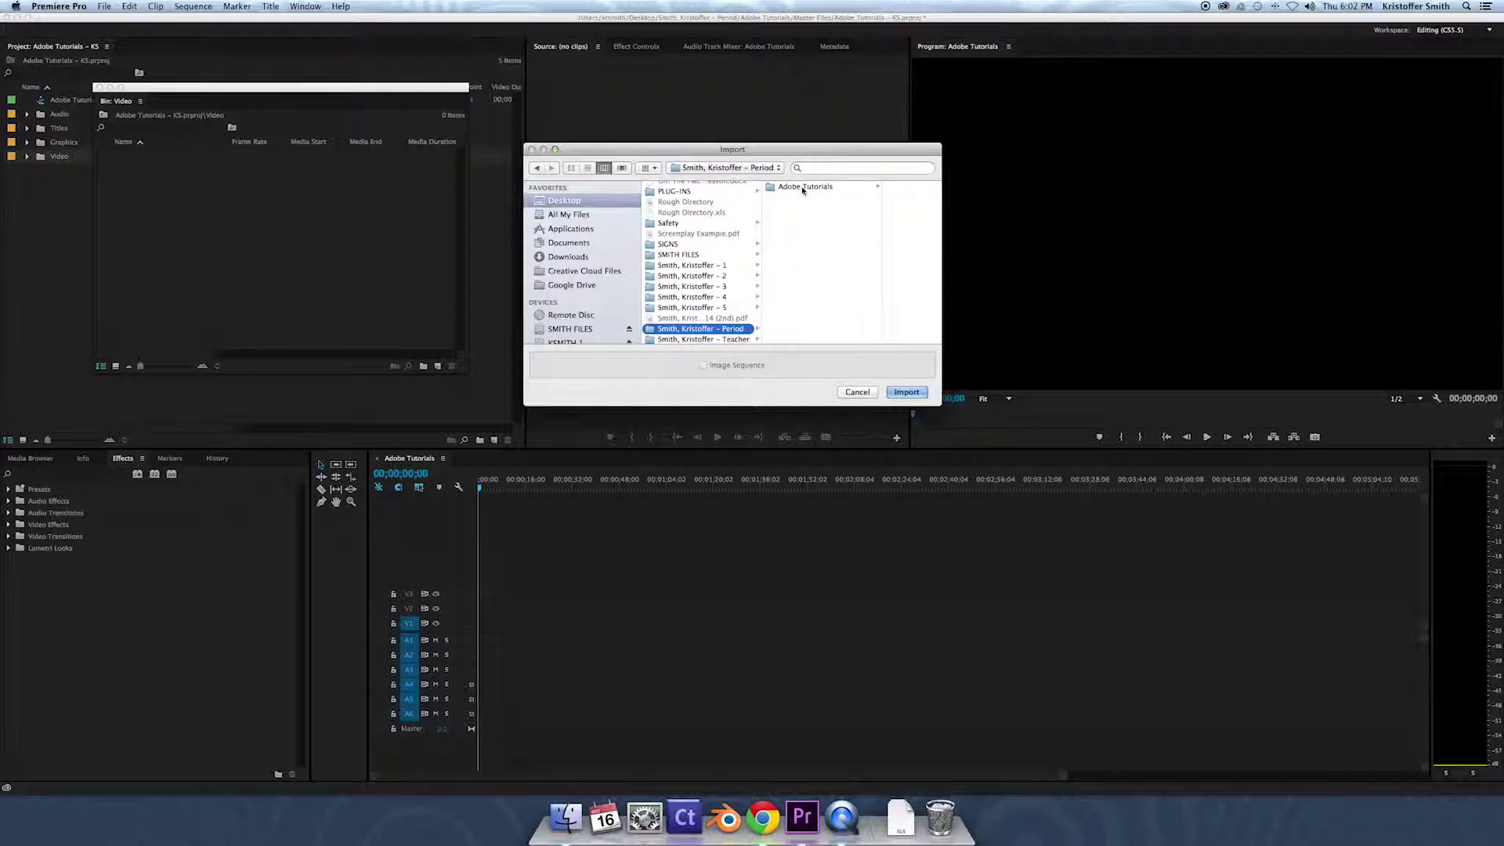
{"action": "left_click", "coordinate": [803, 188]}
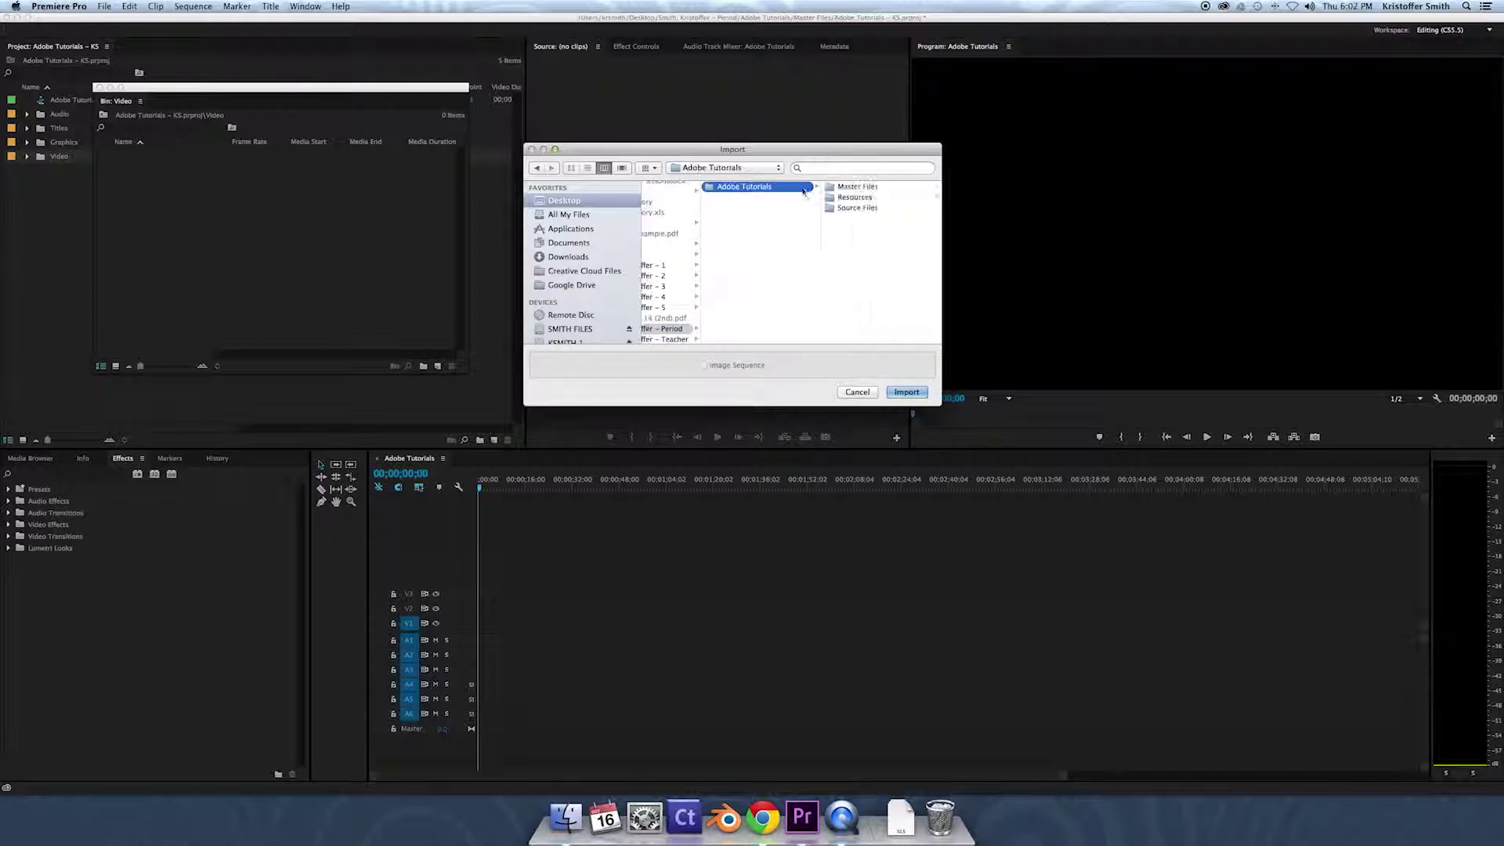
{"action": "left_click", "coordinate": [850, 208]}
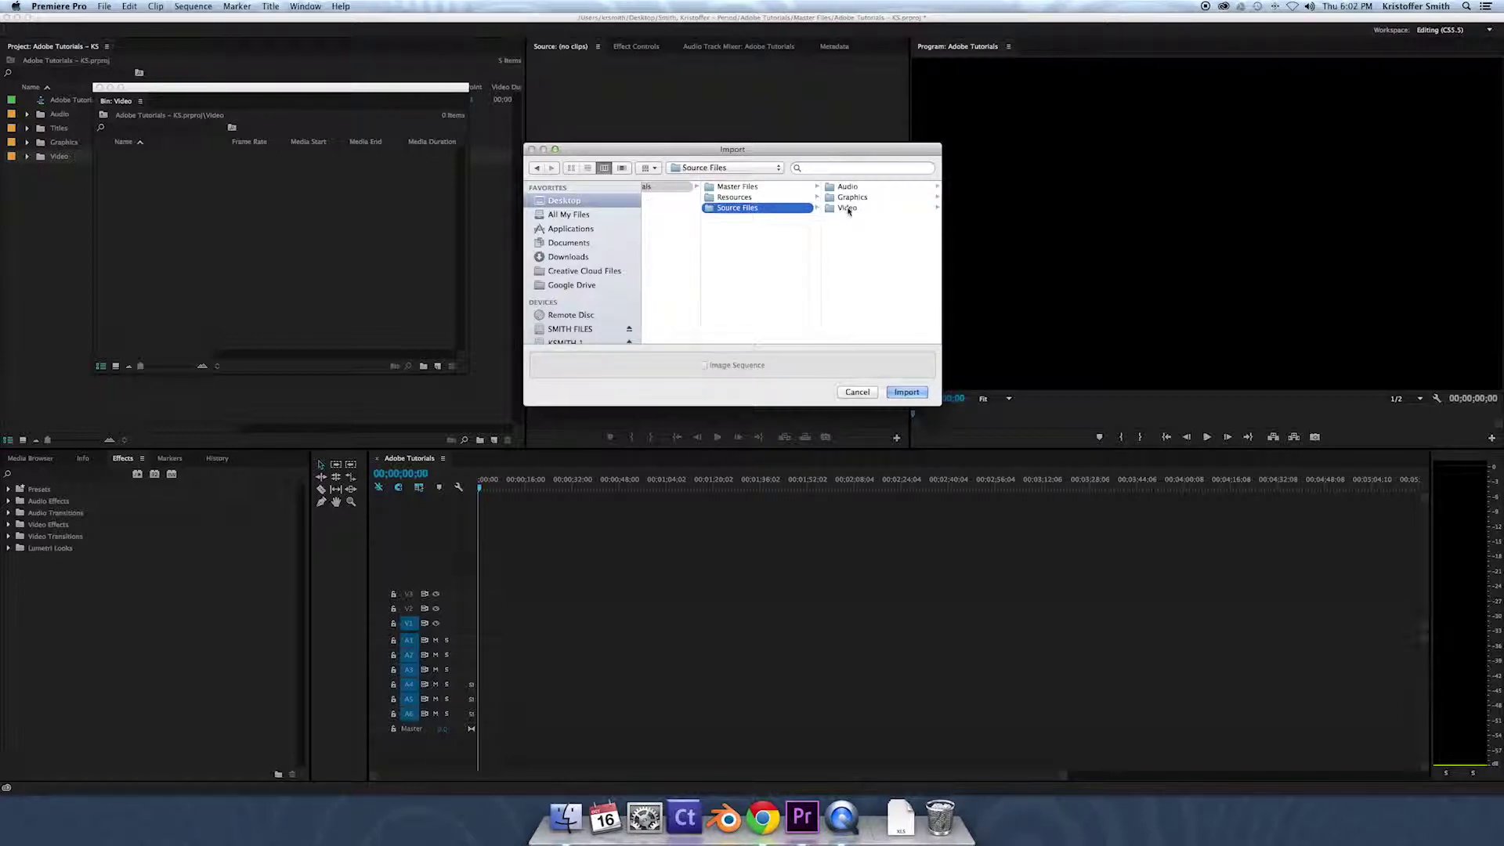
{"action": "left_click", "coordinate": [848, 208]}
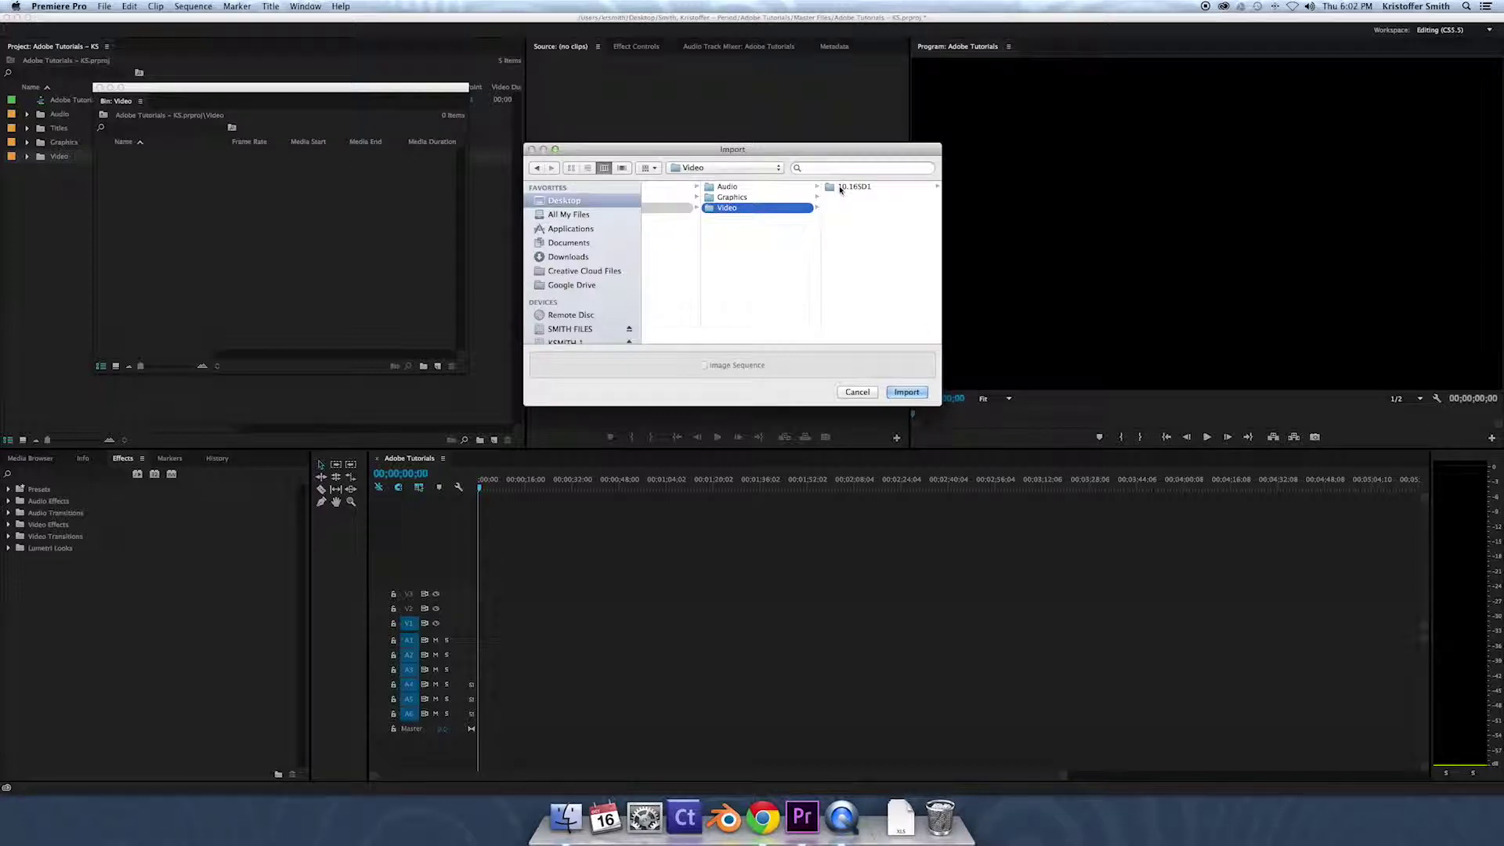
{"action": "left_click", "coordinate": [840, 188]}
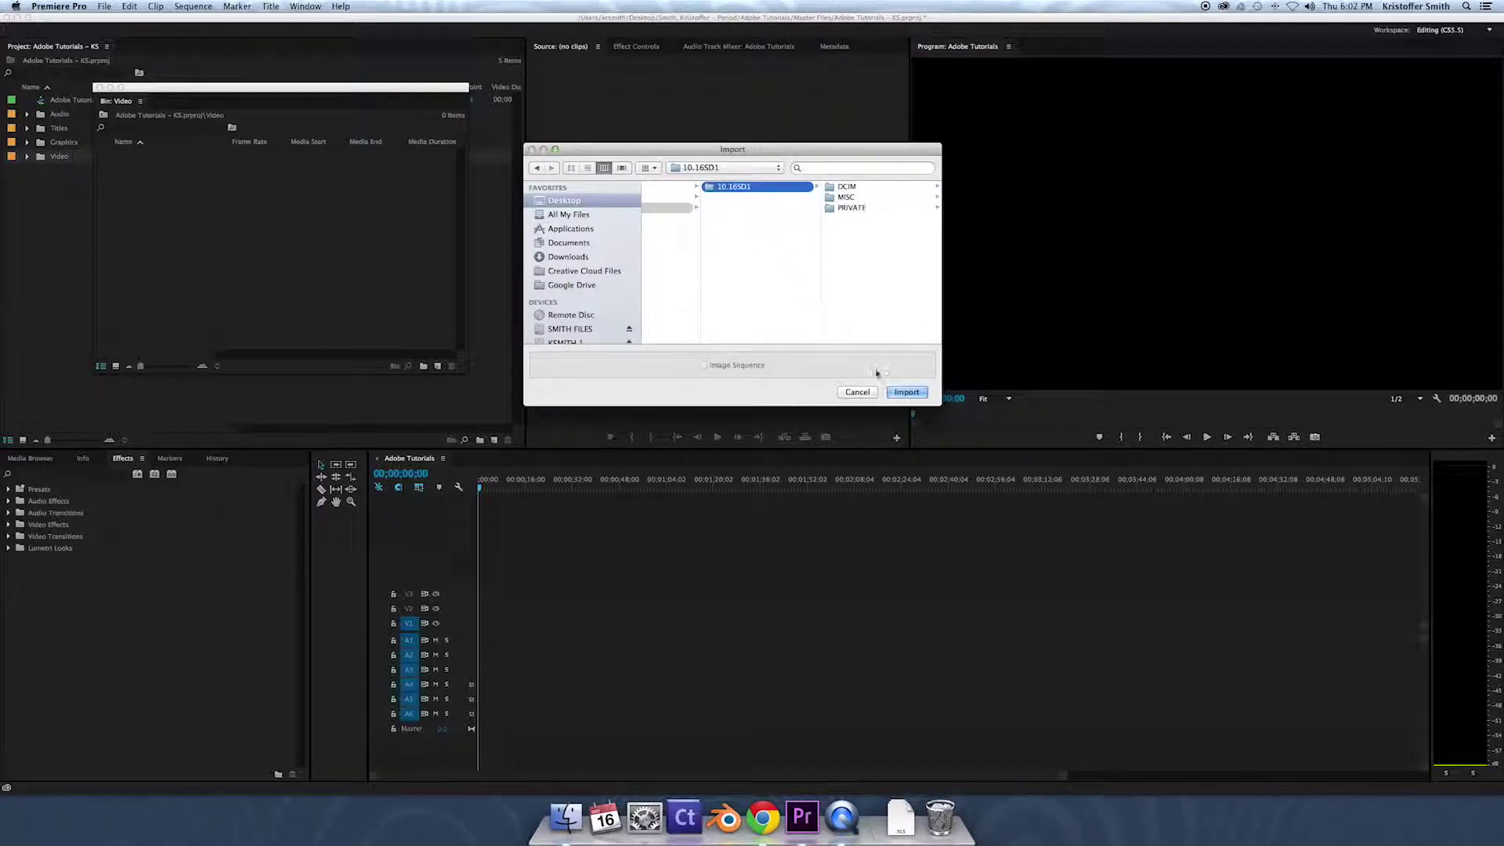
{"action": "left_click", "coordinate": [905, 392]}
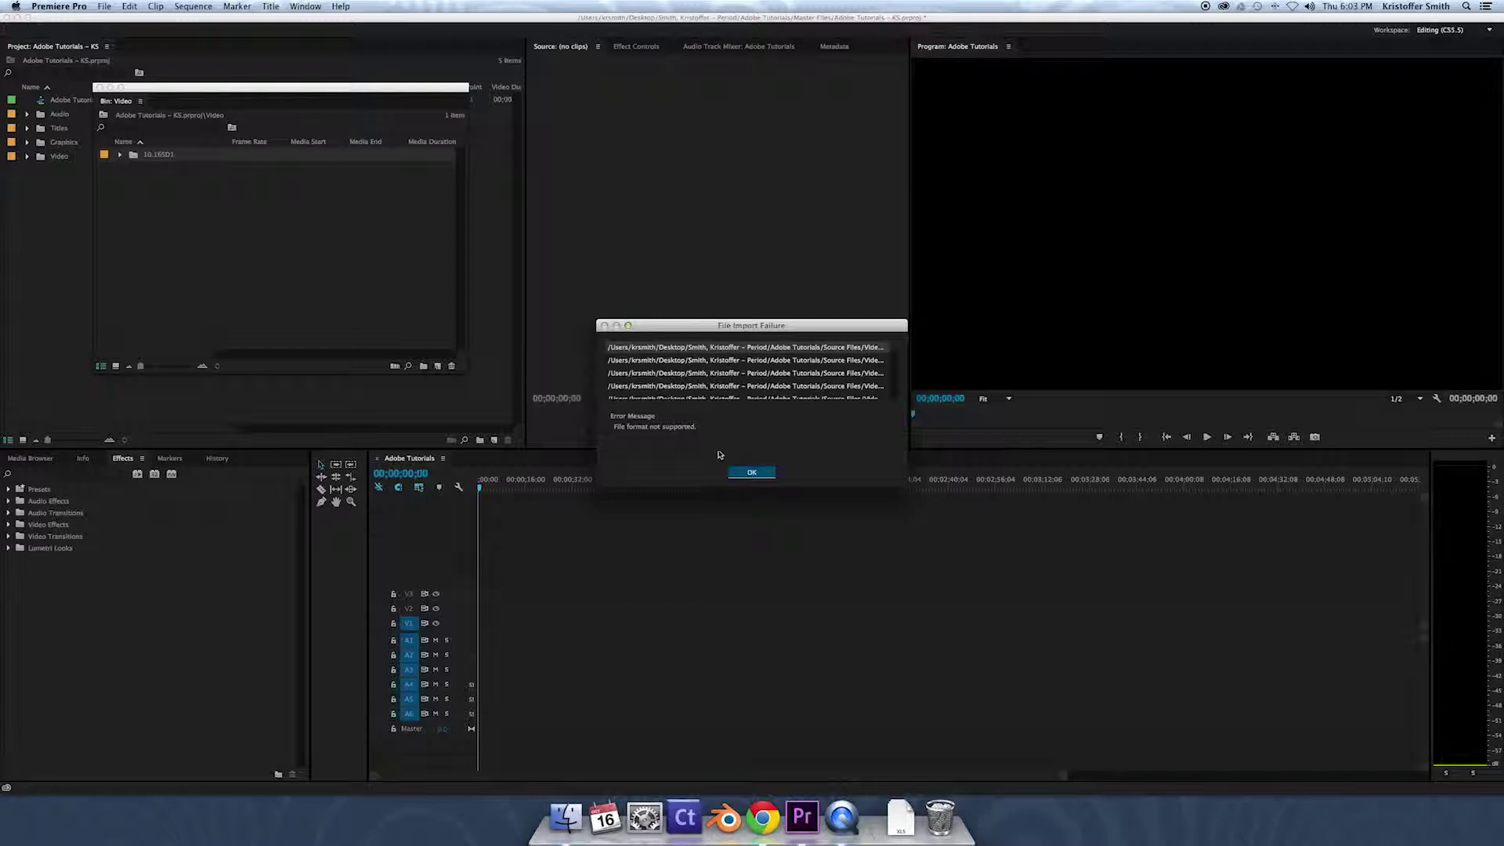
Dismiss the File Import Failure message listing the unsupported files
{"action": "left_click", "coordinate": [754, 472]}
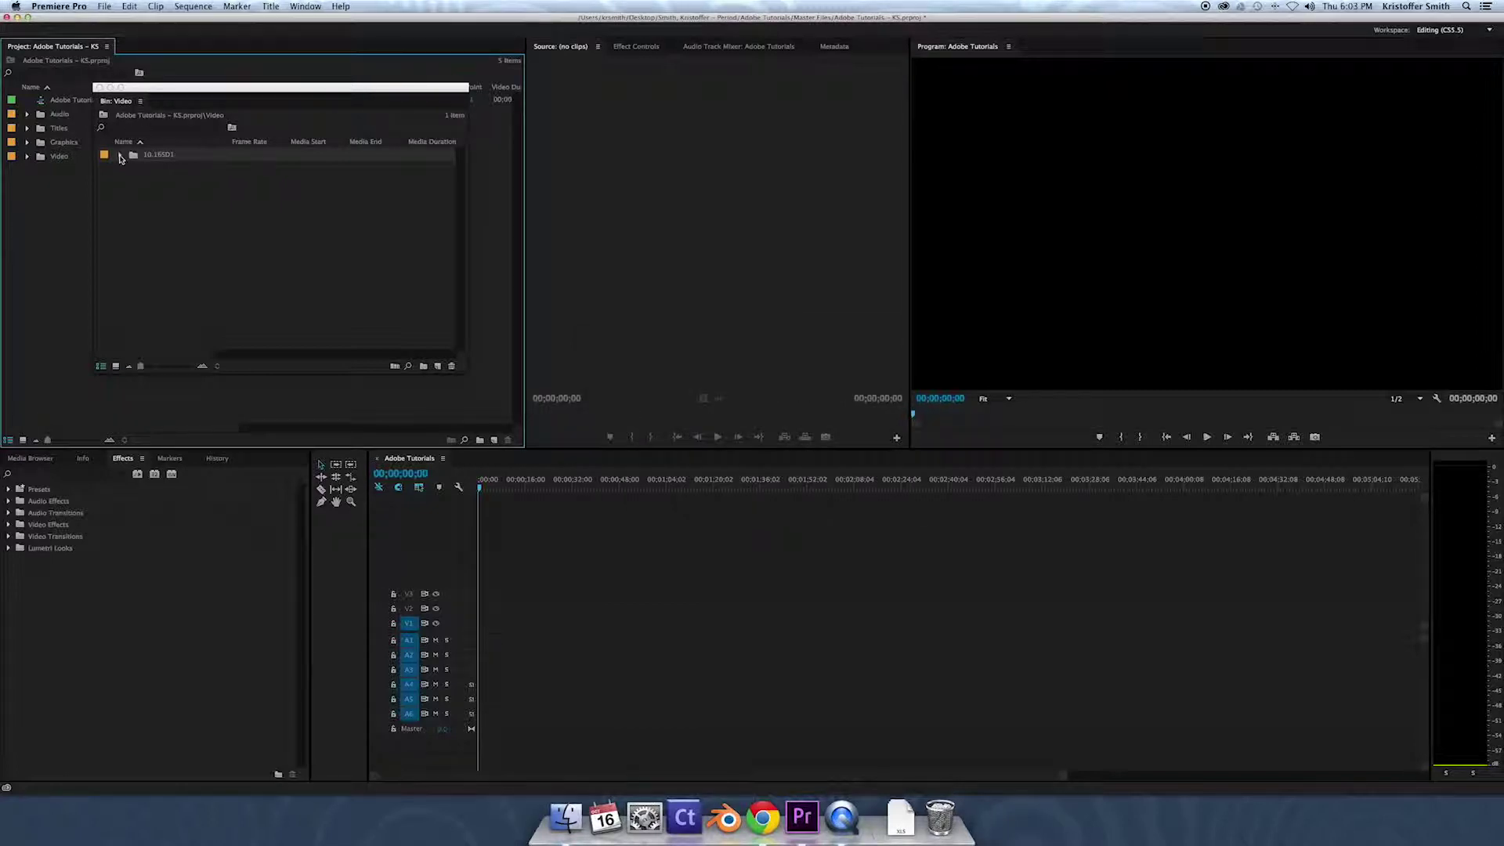
Expand 10.16SD1 > STREAM and play clip 00000.MTS in the source monitor
{"action": "left_click", "coordinate": [121, 156]}
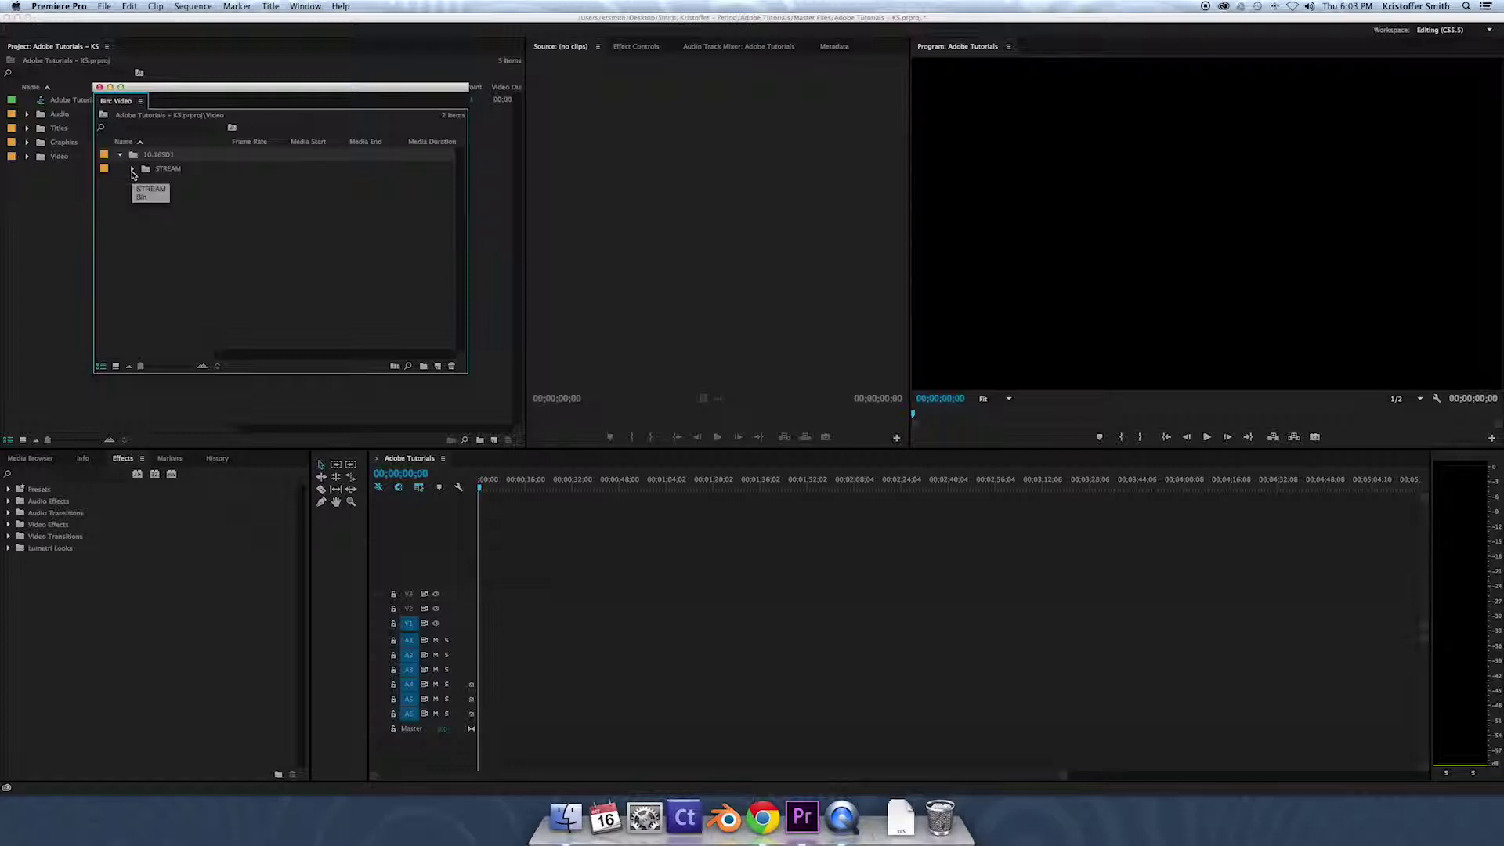
{"action": "left_click", "coordinate": [132, 171]}
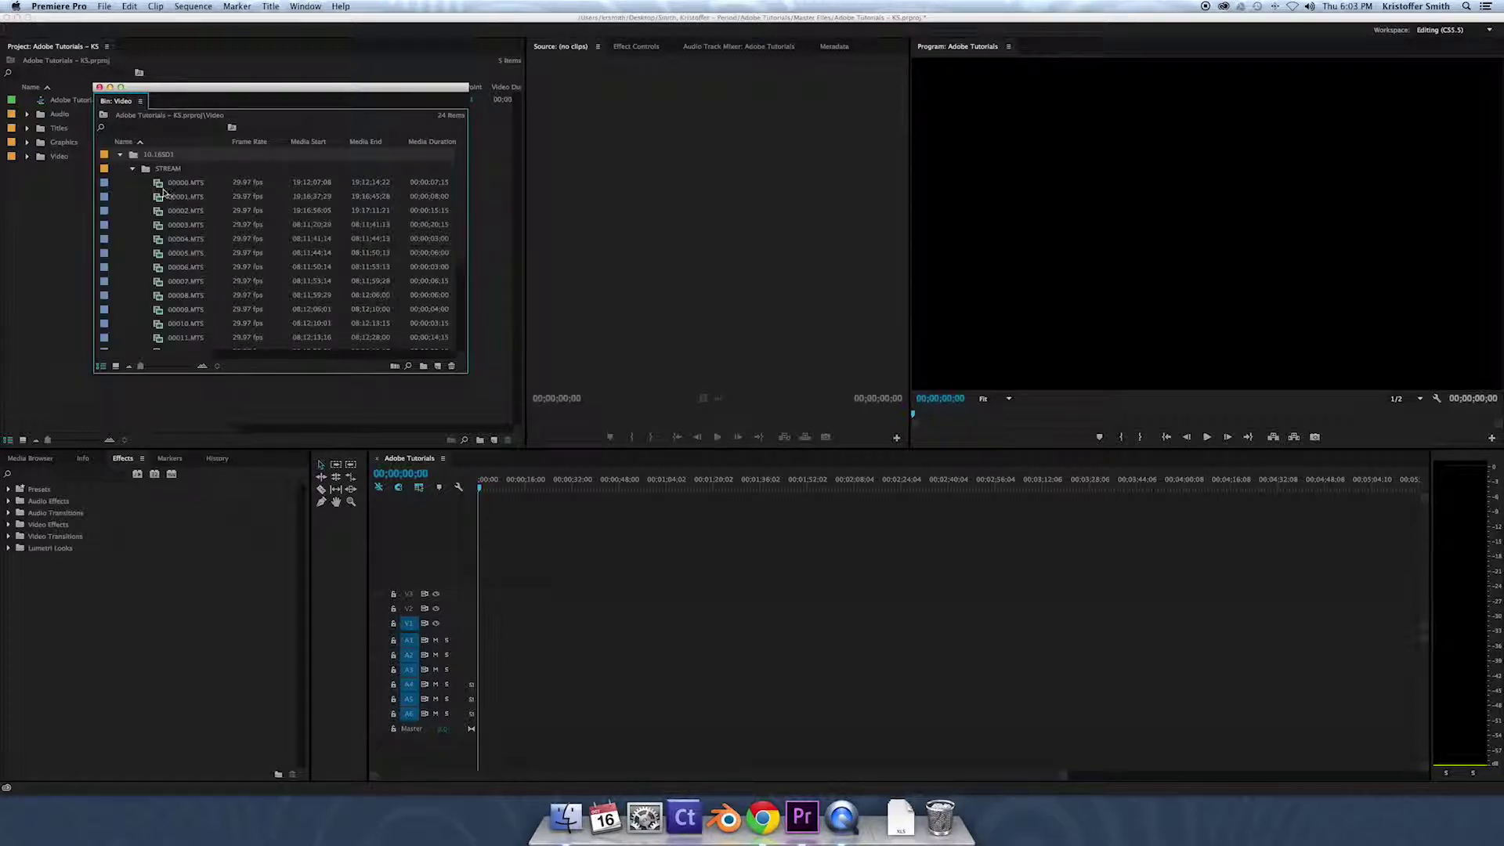
{"action": "left_click", "coordinate": [159, 184]}
{"action": "double_click", "coordinate": [159, 186]}
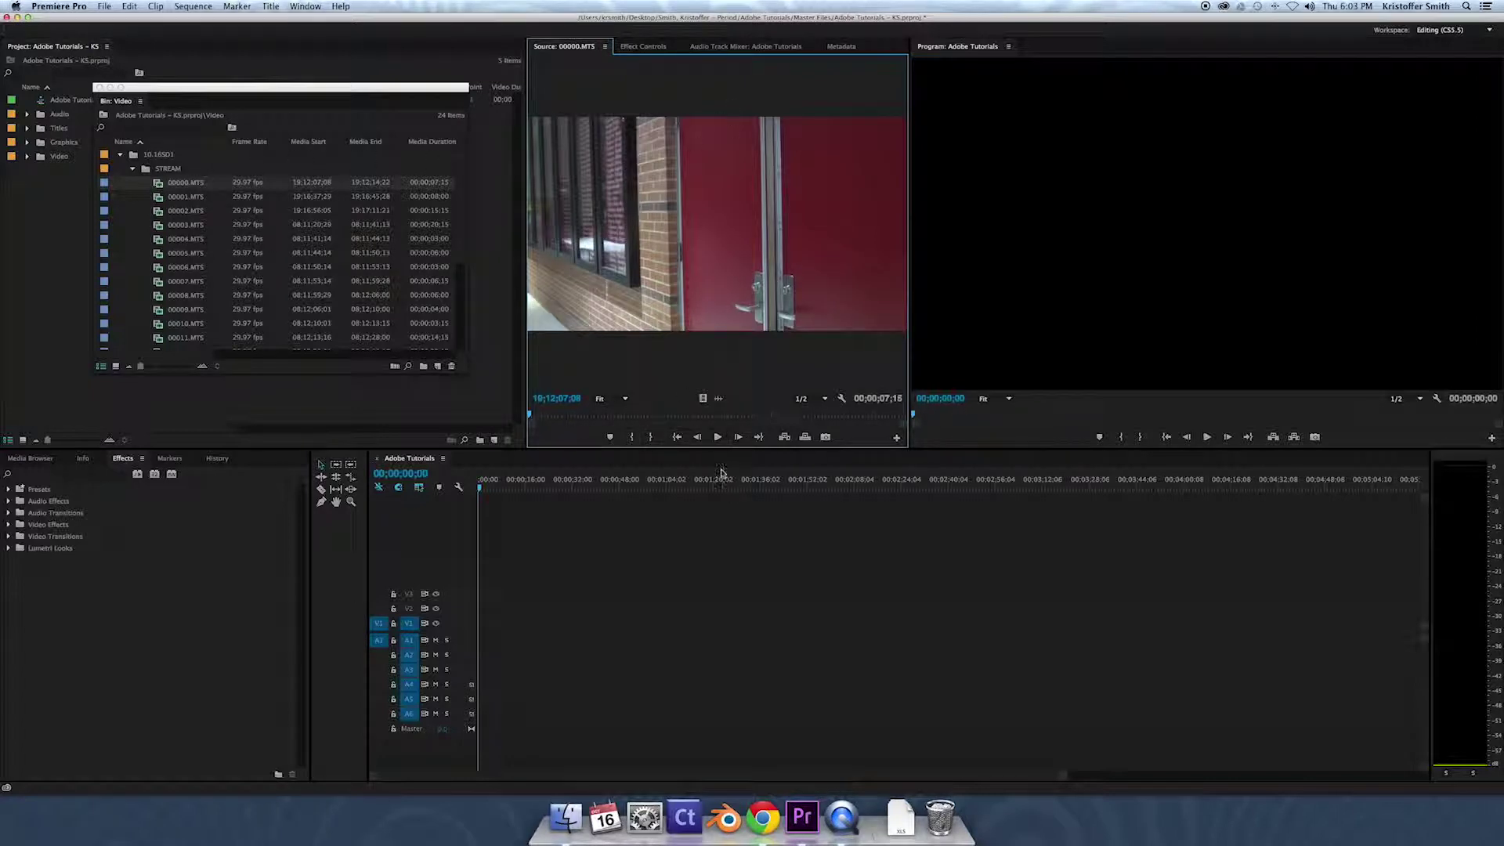
{"action": "left_click", "coordinate": [718, 436]}
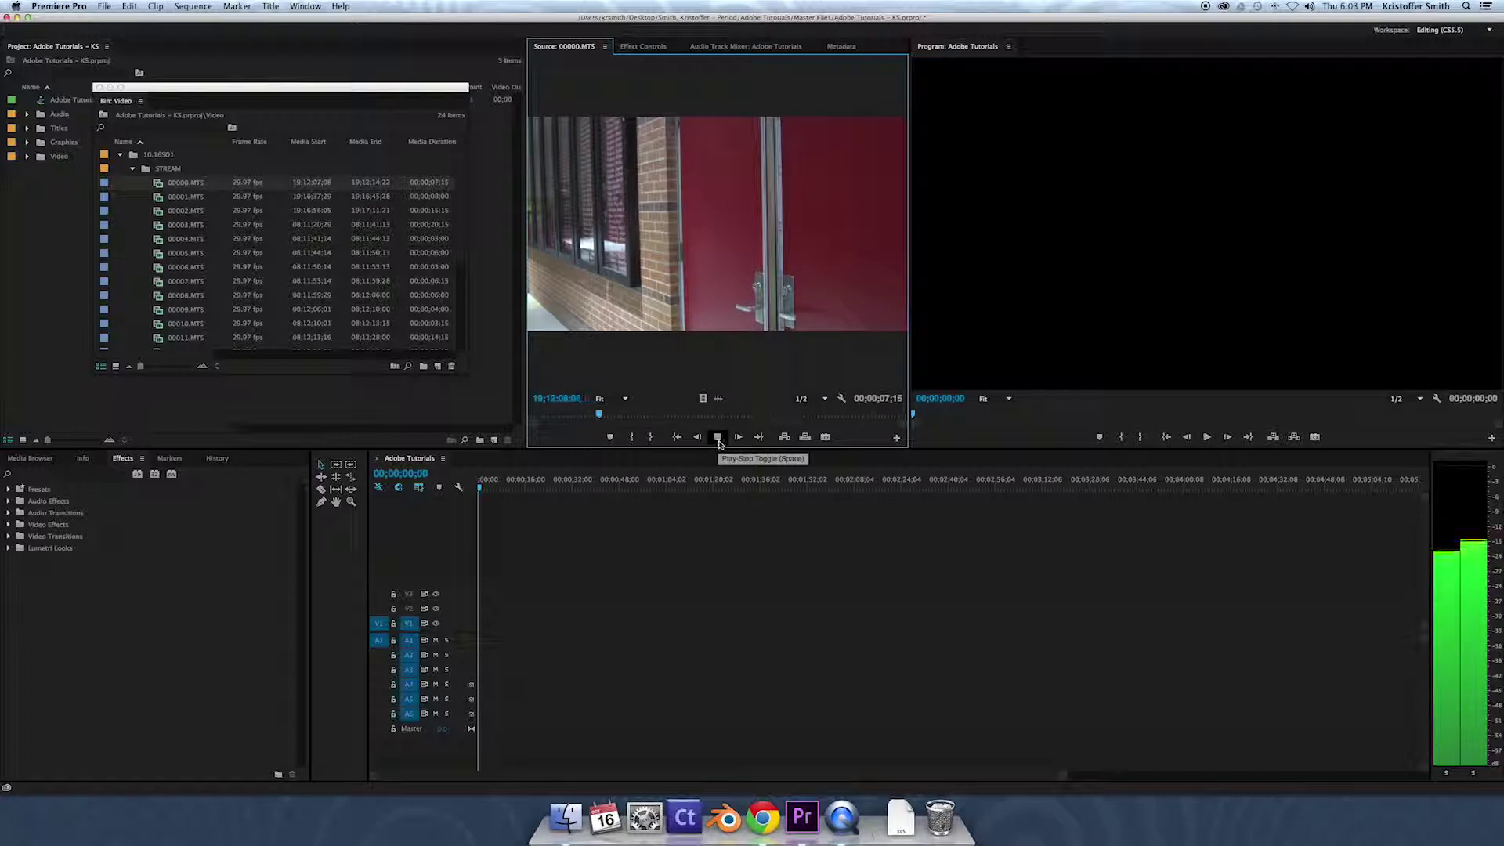
{"action": "left_click", "coordinate": [717, 436]}
Preview clip 00004.MTS in the source monitor and save the project
{"action": "double_click", "coordinate": [166, 239]}
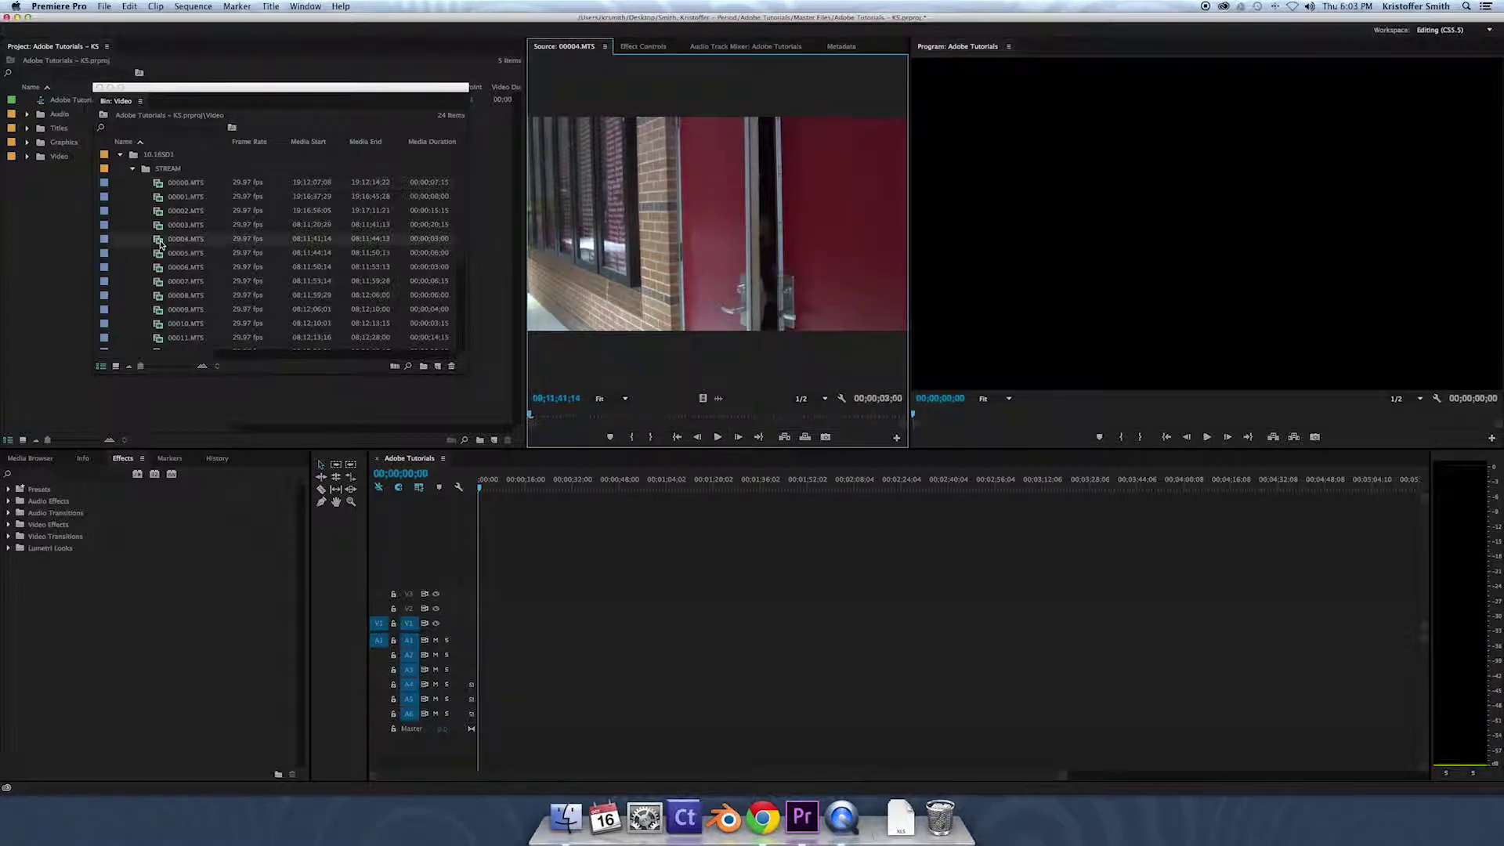
{"action": "left_click", "coordinate": [717, 436]}
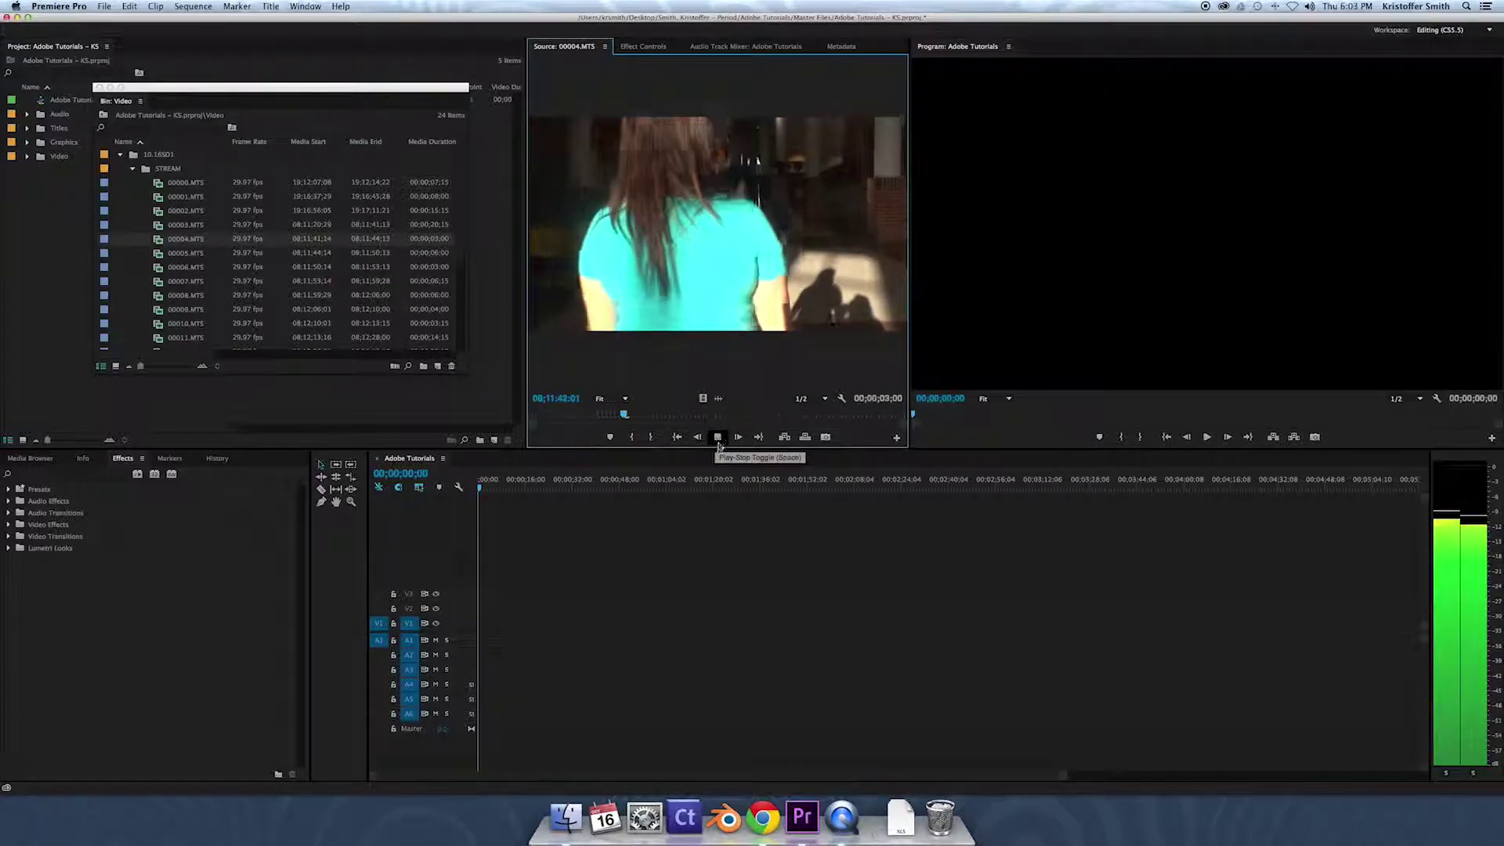
{"action": "left_click", "coordinate": [718, 436]}
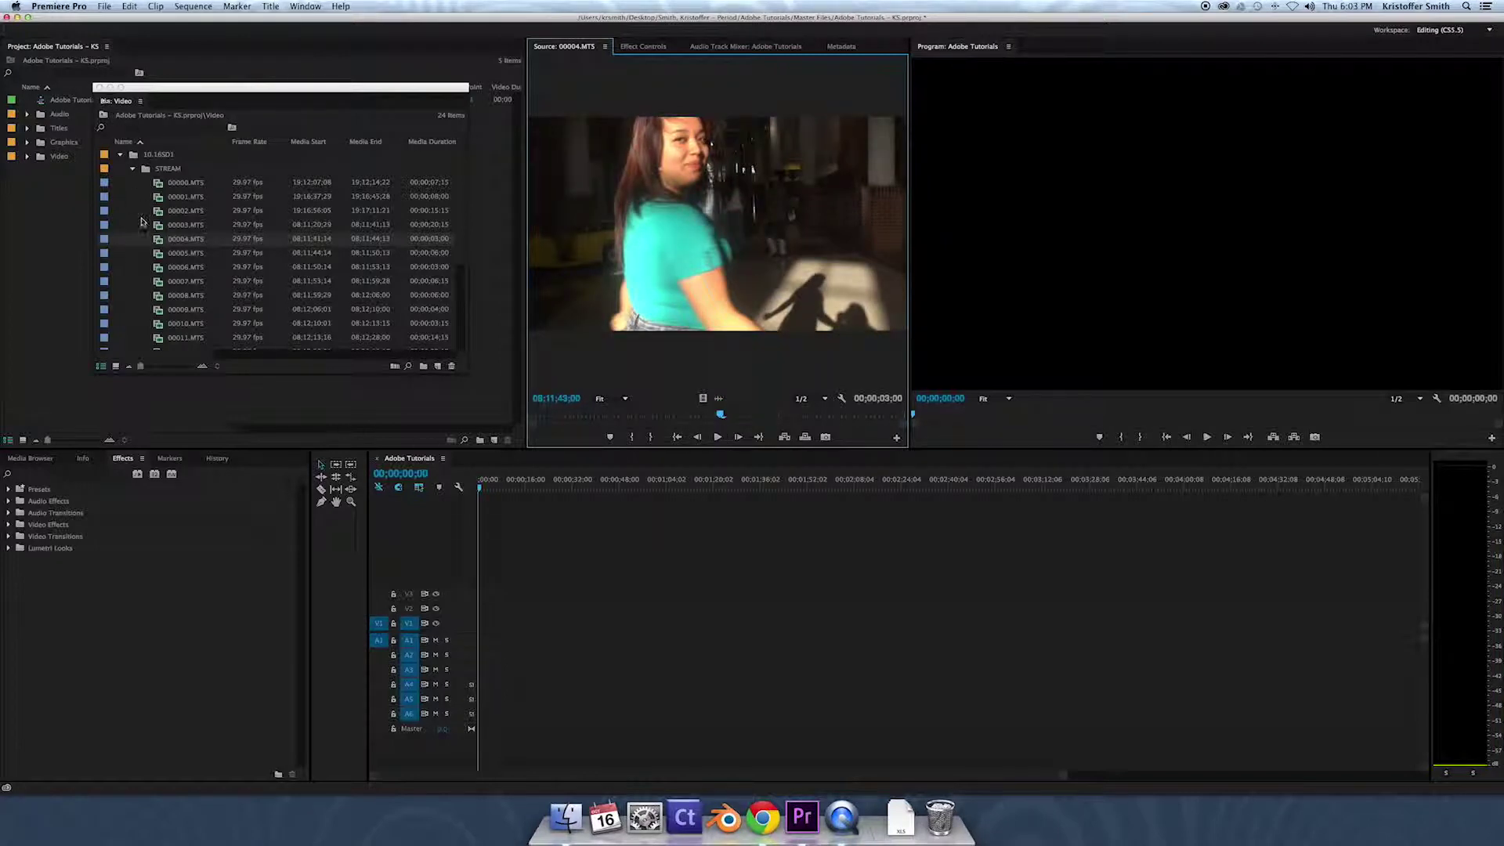
{"action": "mouse_move", "coordinate": [160, 249]}
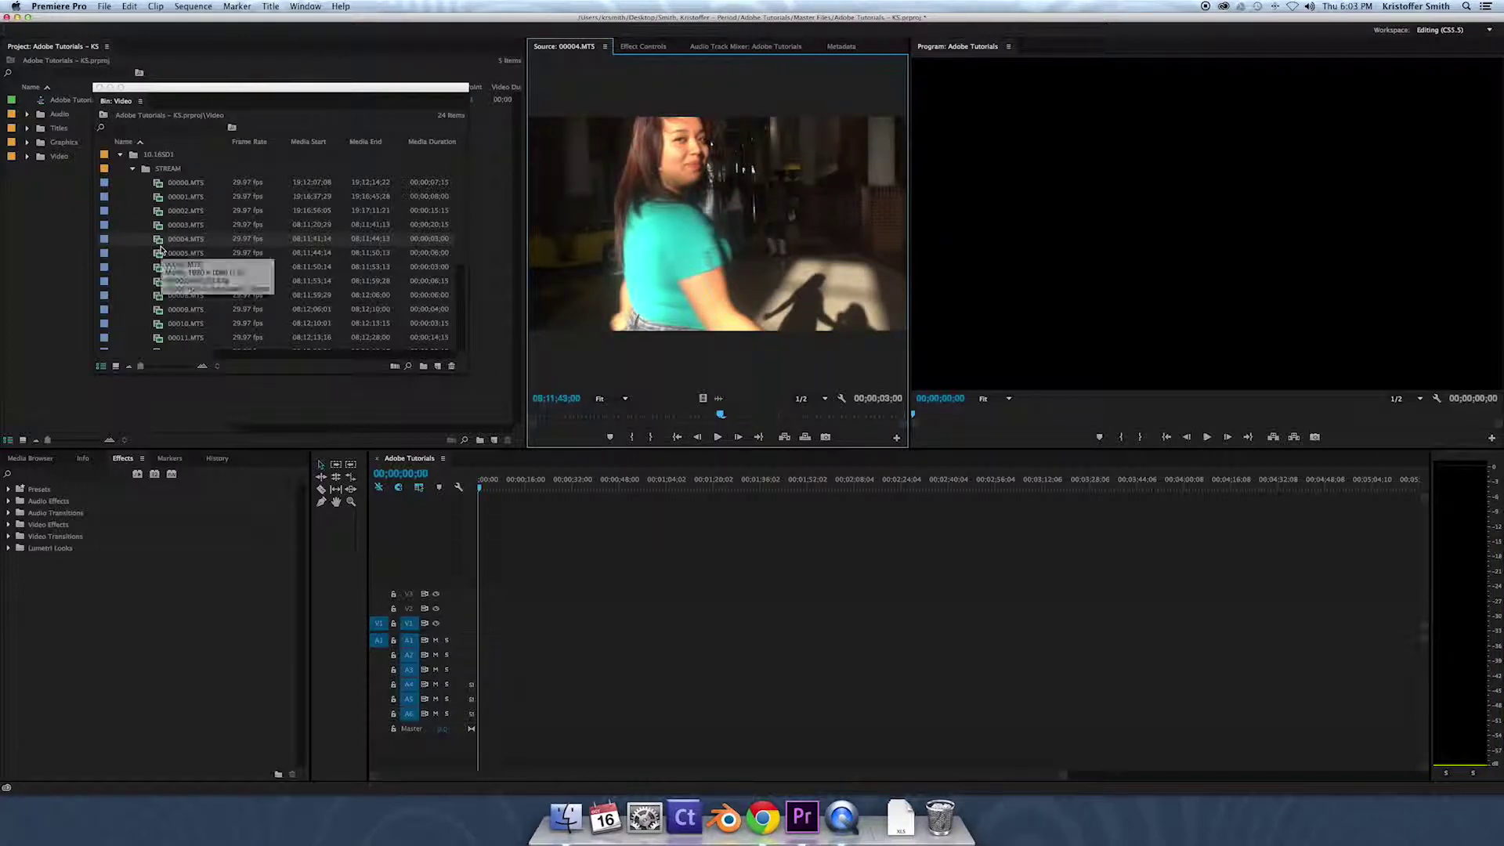
{"action": "key", "text": "super+s"}
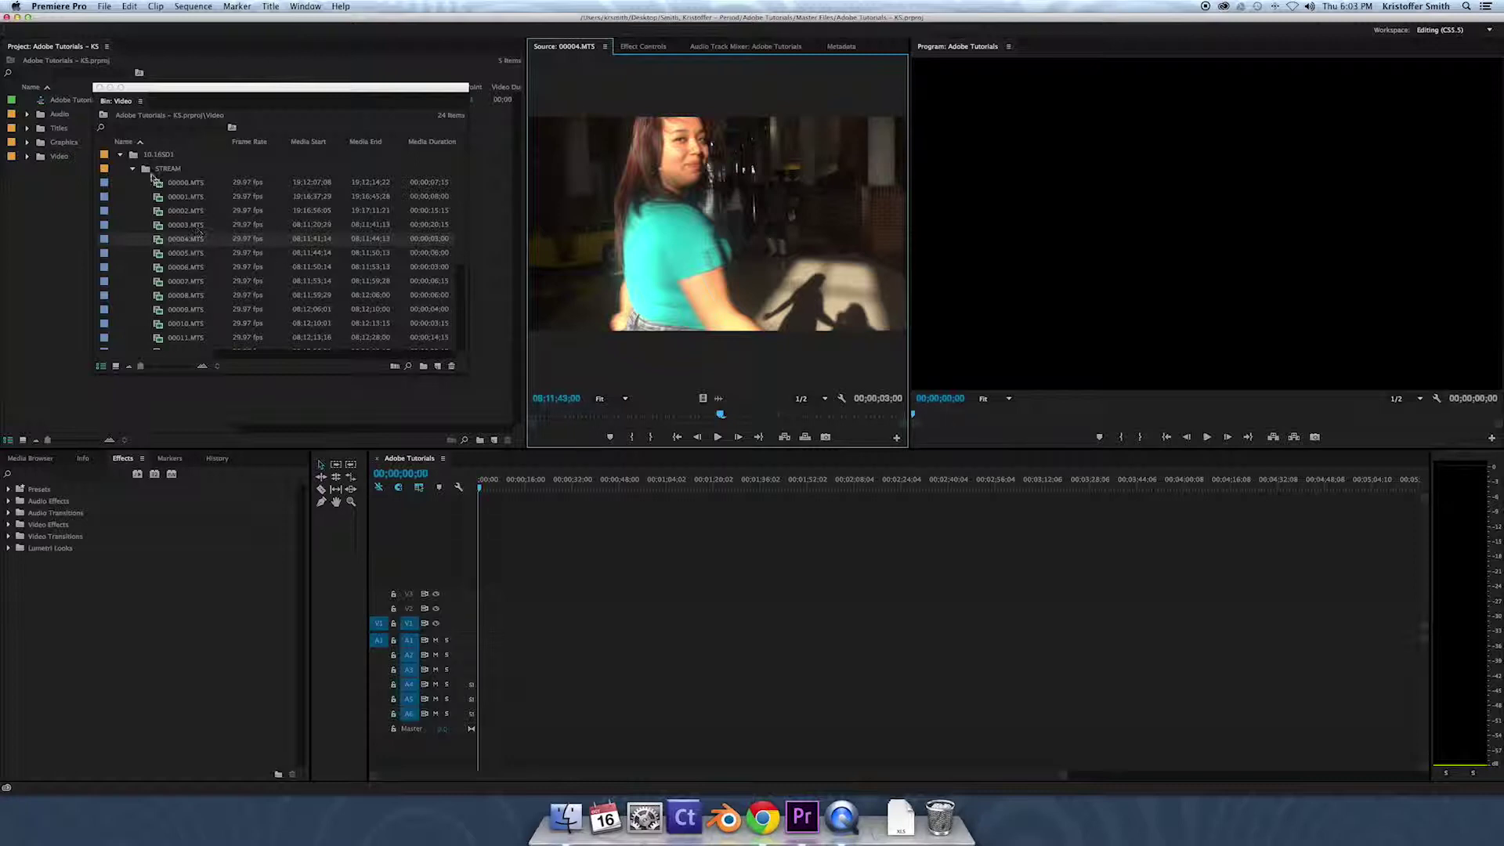
Close the floating Video bin window and twirl the Video, 10.16SD1 and STREAM folders open and closed
{"action": "left_click", "coordinate": [98, 88]}
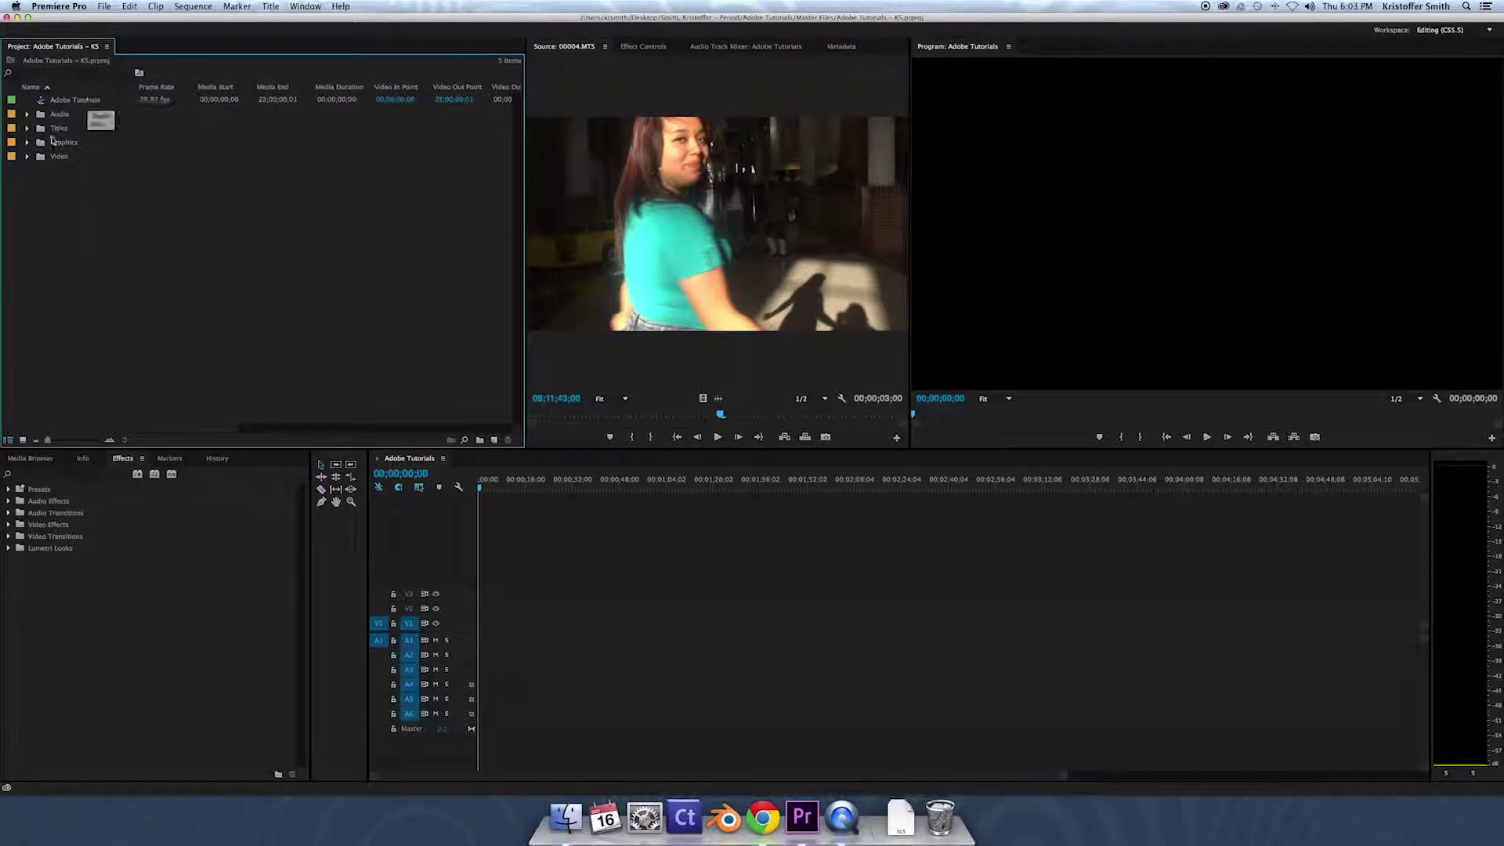
{"action": "left_click", "coordinate": [27, 156]}
{"action": "left_click", "coordinate": [40, 171]}
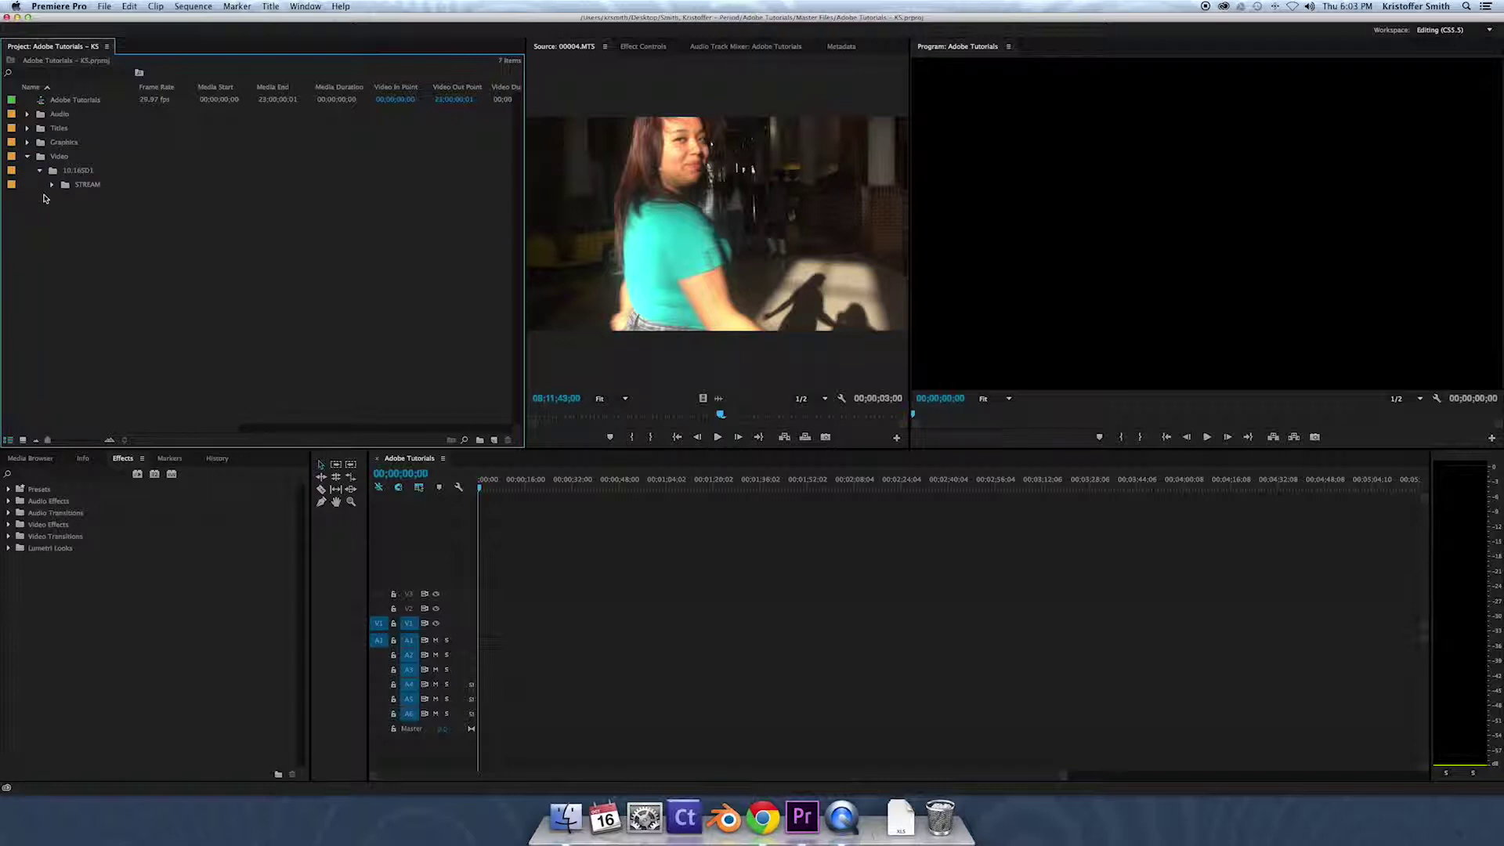
{"action": "left_click", "coordinate": [52, 185]}
{"action": "left_click", "coordinate": [53, 185]}
{"action": "left_click", "coordinate": [39, 171]}
{"action": "left_click", "coordinate": [27, 156]}
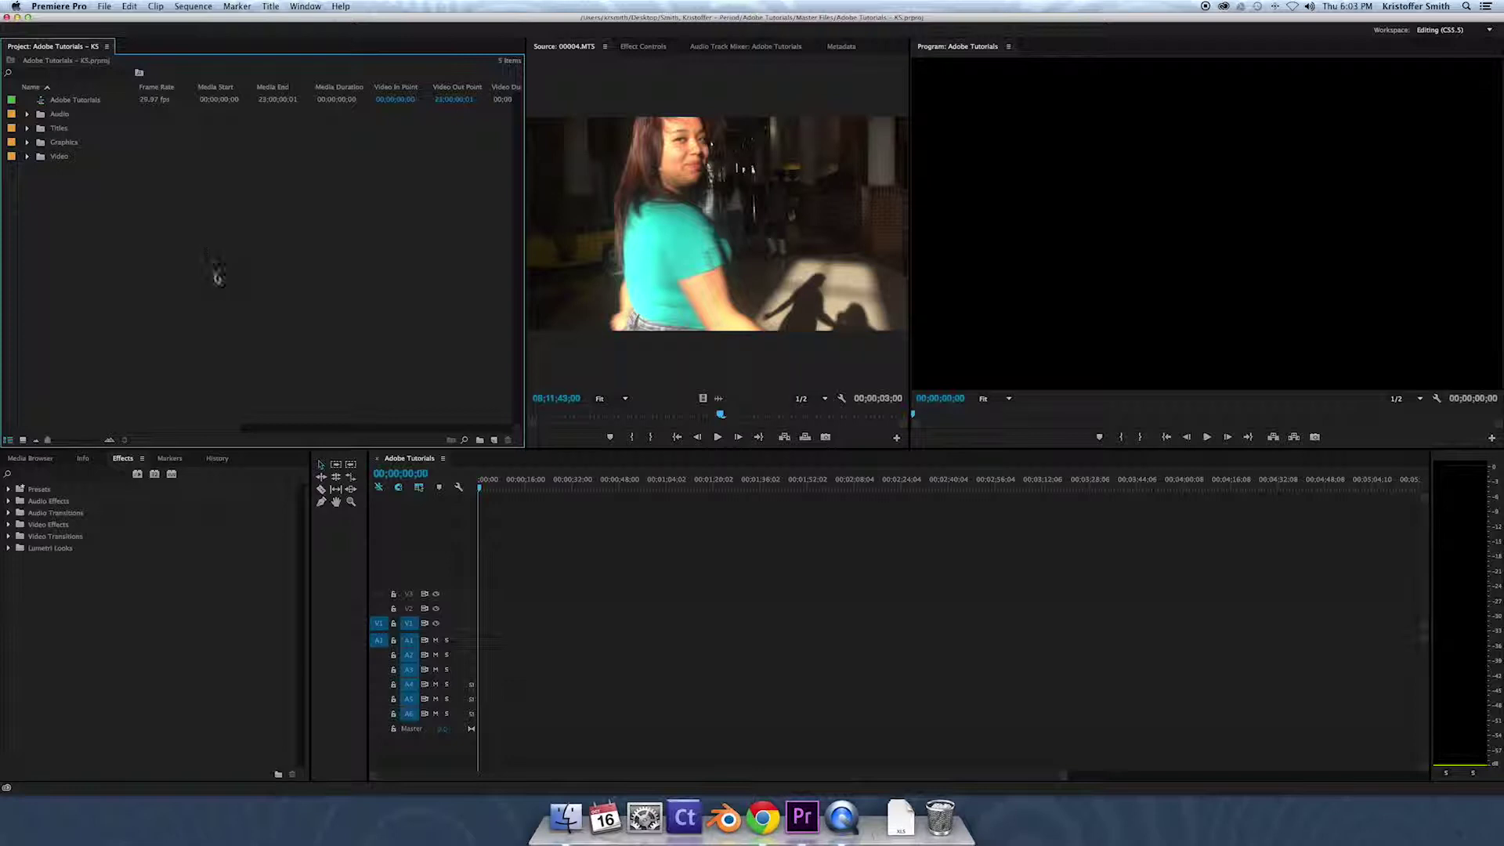
{"action": "left_click", "coordinate": [29, 156]}
Delete 10.16SD1 from the project, float the Video bin window slightly right, and show the Media Browser
{"action": "left_click", "coordinate": [40, 170]}
{"action": "key", "text": "Delete"}
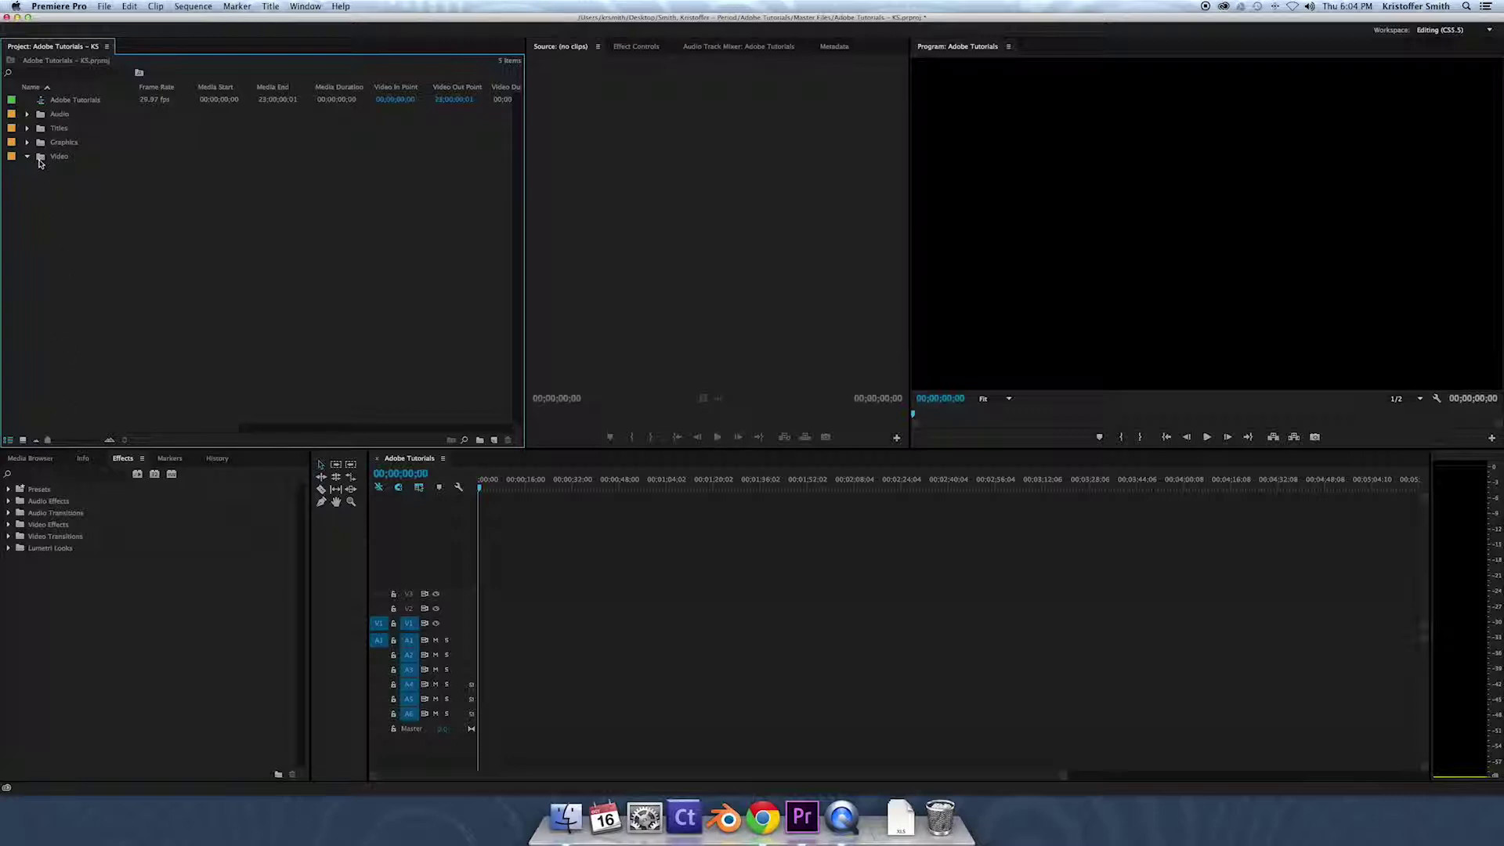
{"action": "double_click", "coordinate": [41, 162]}
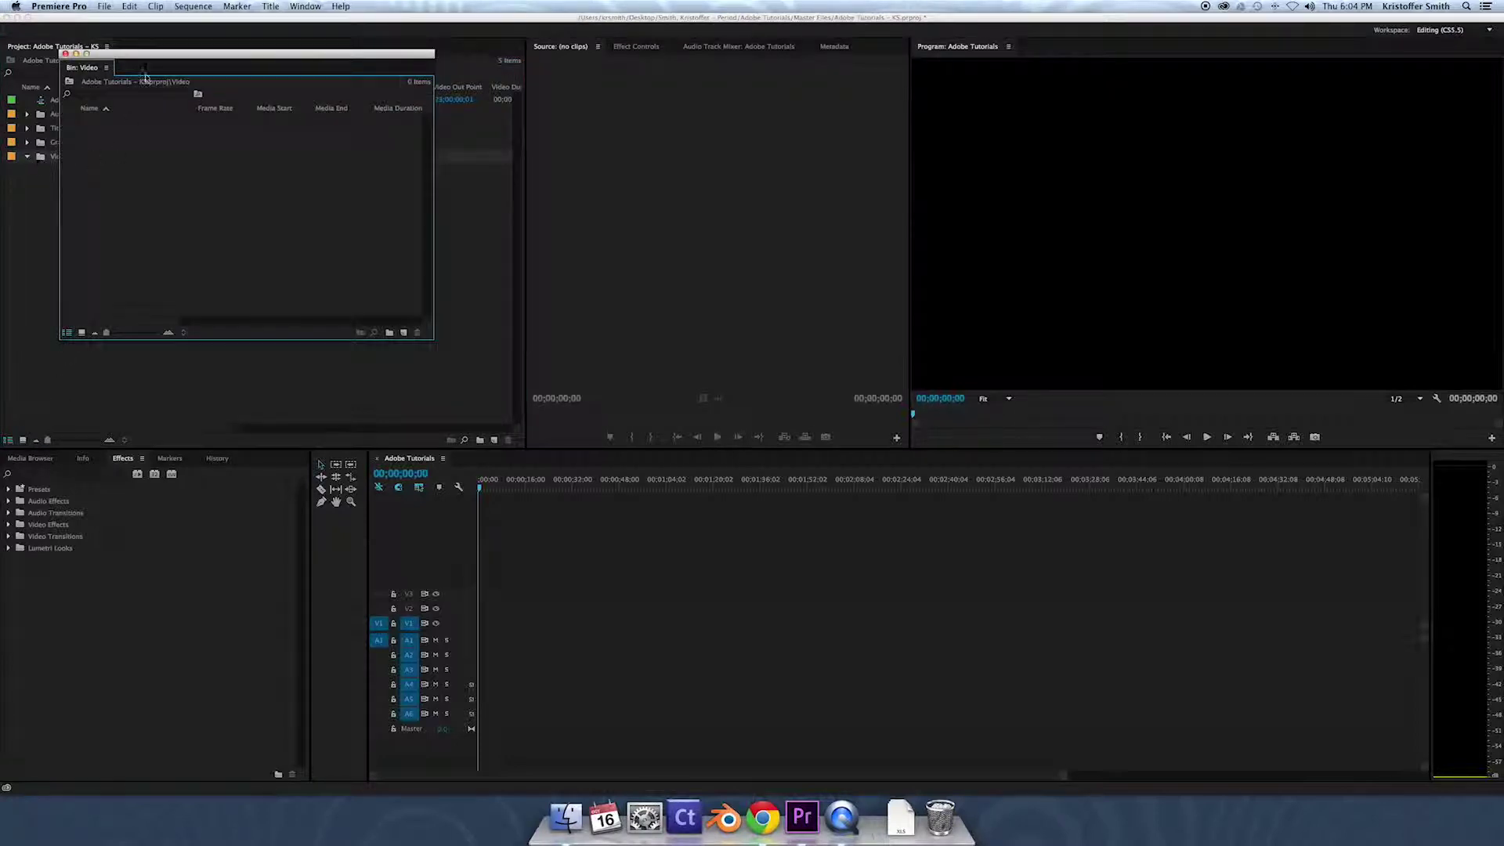
{"action": "left_click_drag", "start_coordinate": [162, 53], "coordinate": [210, 59]}
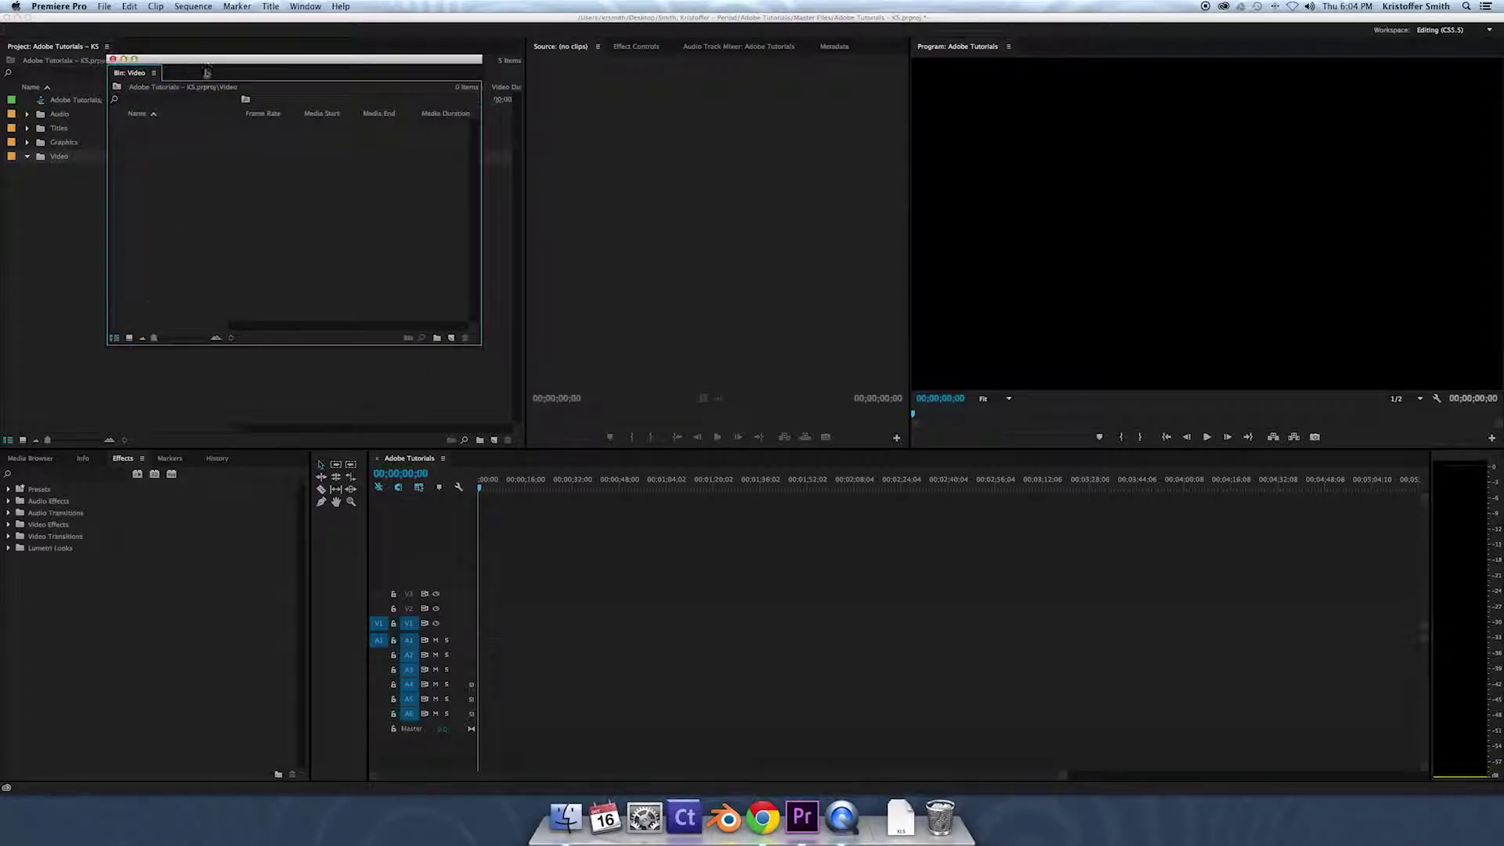
{"action": "left_click", "coordinate": [29, 459]}
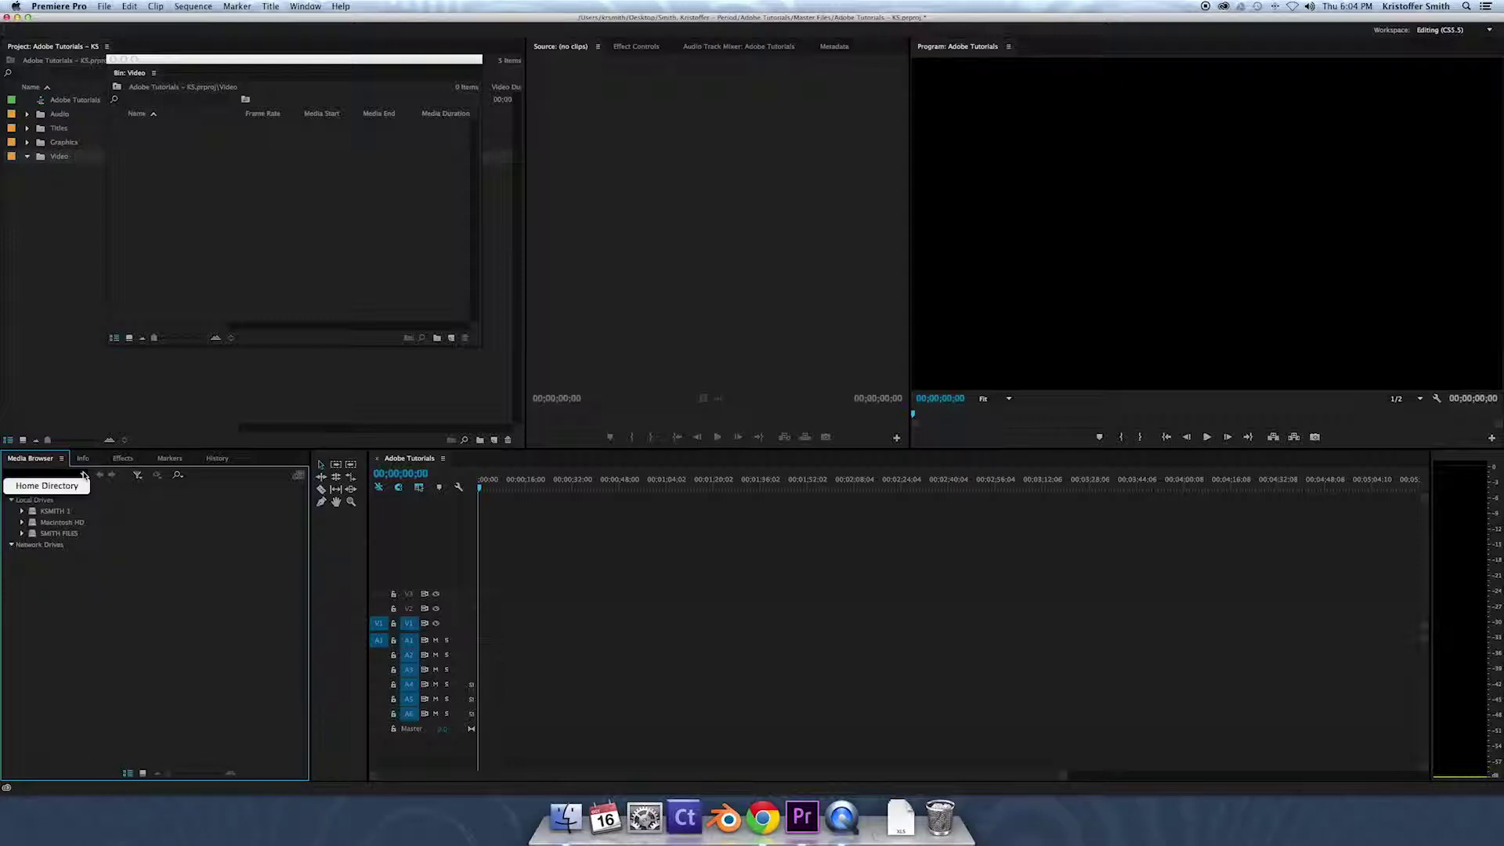
Navigate the Media Browser from Home to Desktop > Adobe Tutorials > Source Files > 10.16SD1 > PRIVATE
{"action": "left_click", "coordinate": [68, 485]}
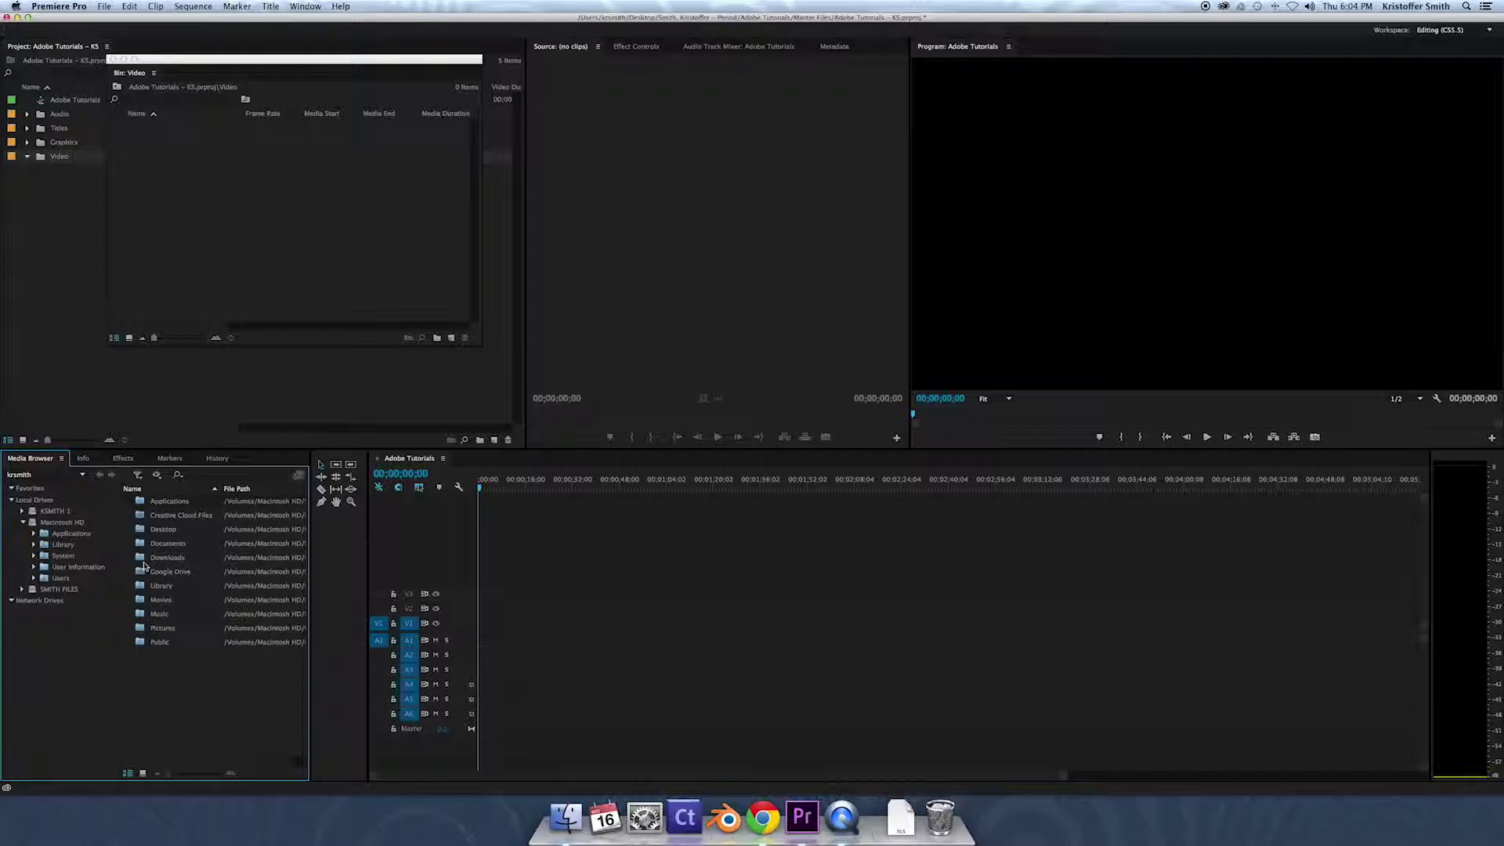
{"action": "double_click", "coordinate": [159, 531]}
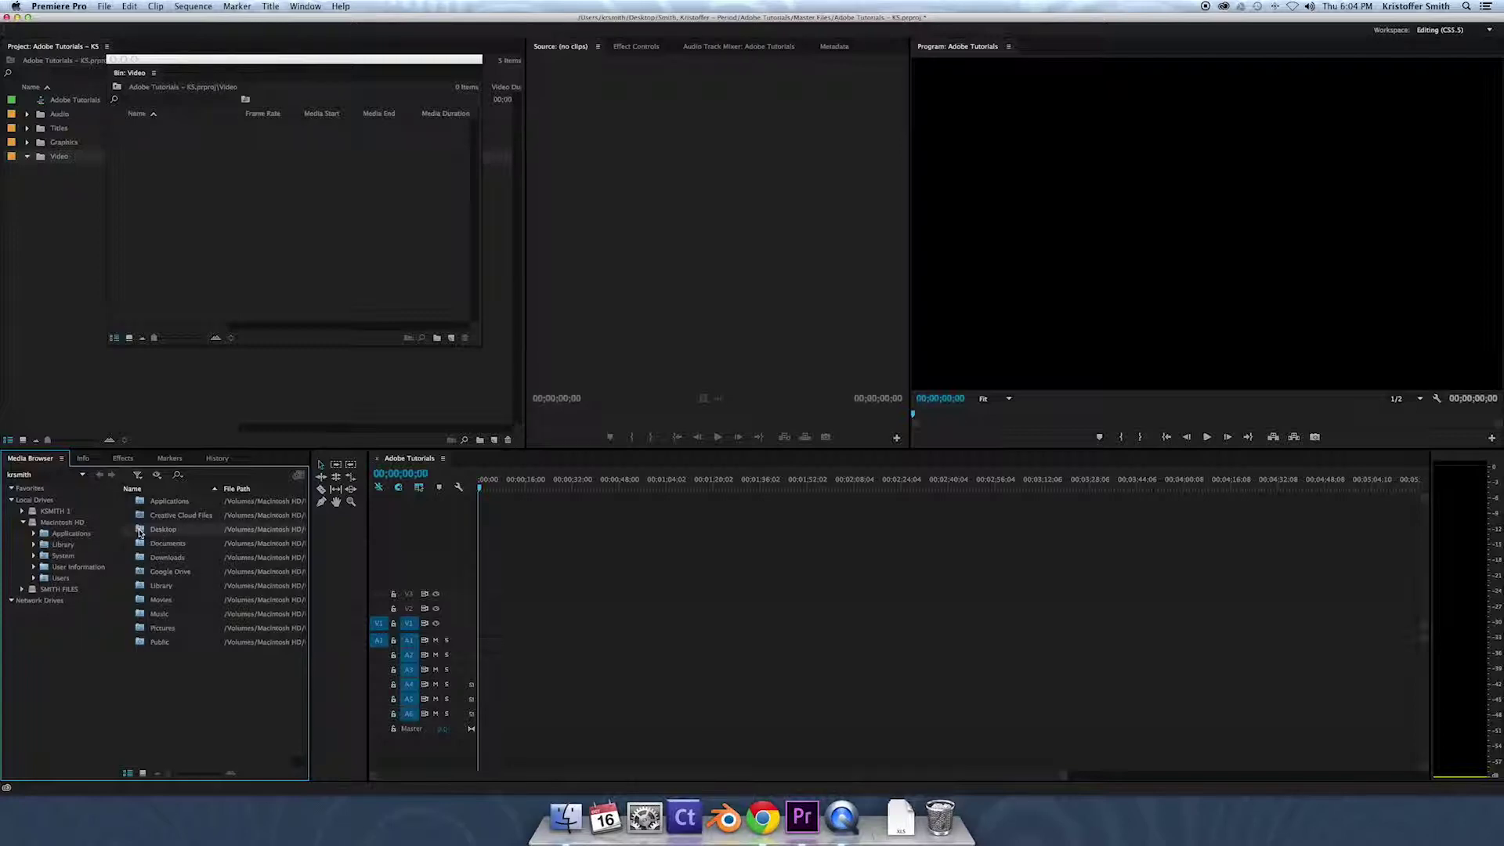
{"action": "scroll", "coordinate": [195, 656], "scroll_direction": "down", "scroll_amount": 5}
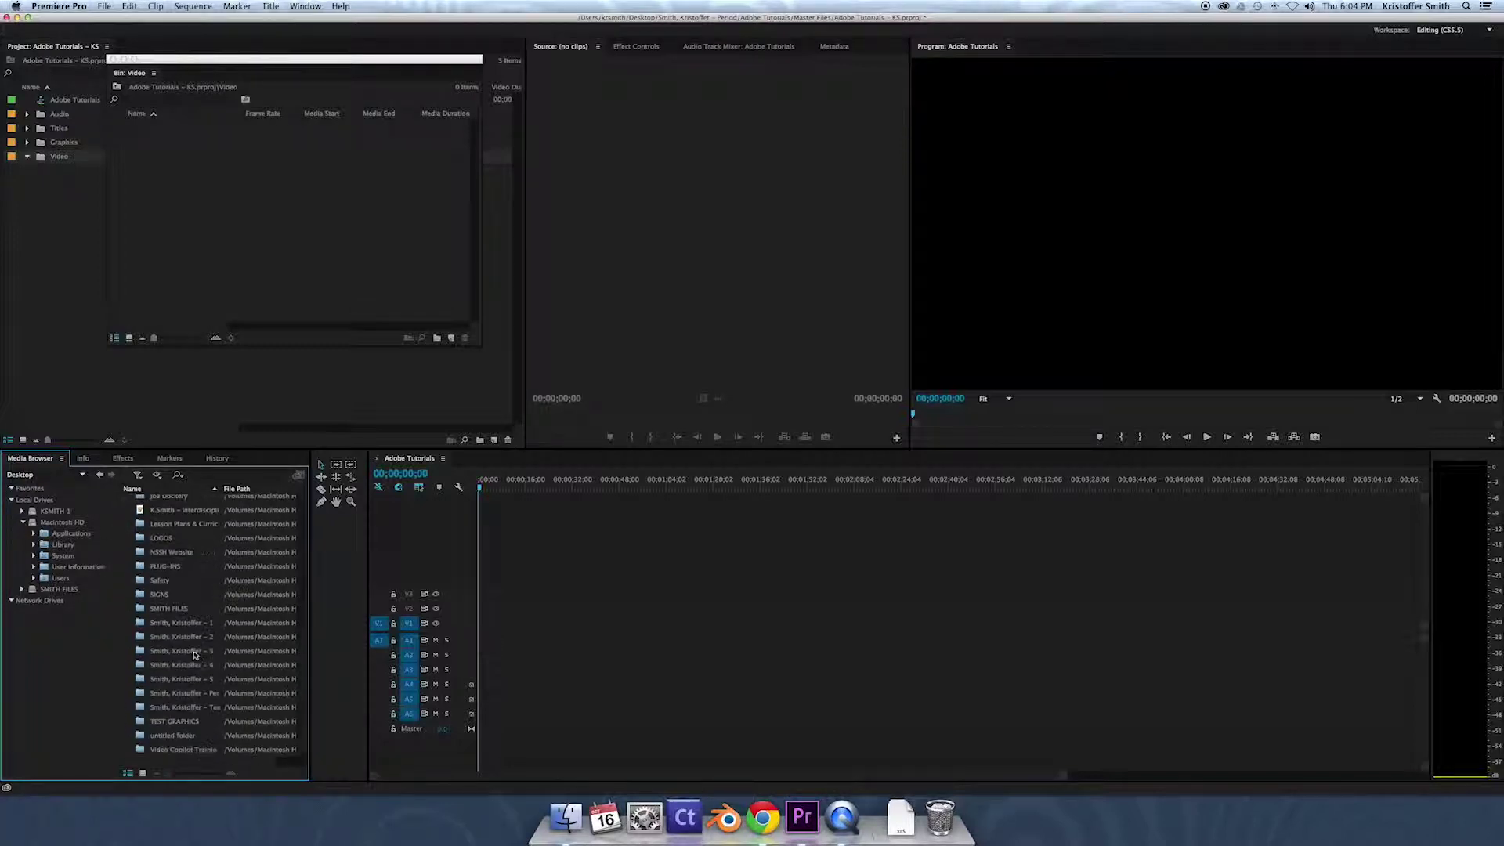
{"action": "double_click", "coordinate": [193, 695]}
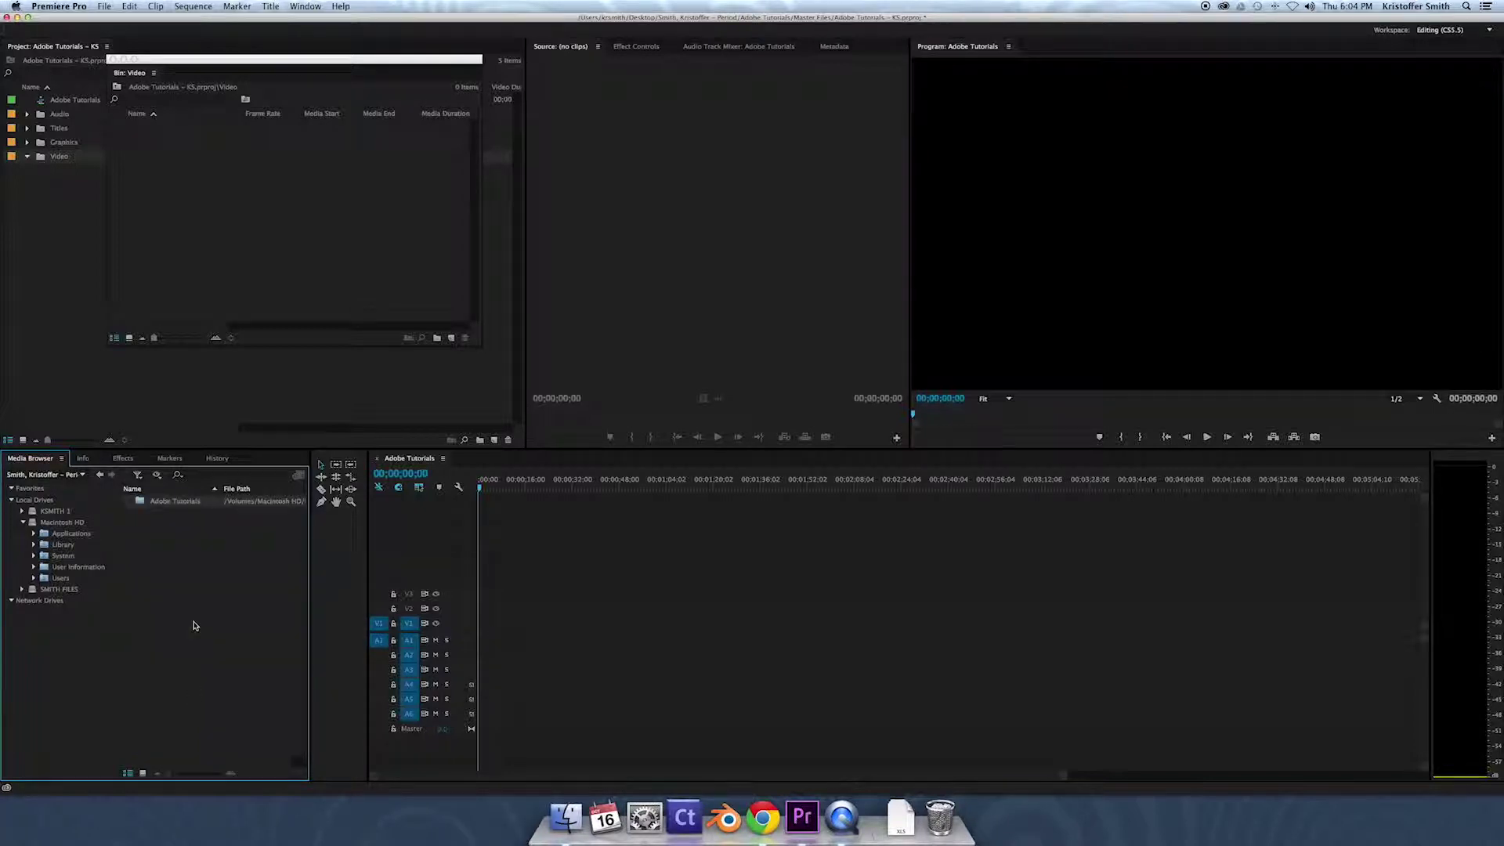
{"action": "double_click", "coordinate": [174, 500]}
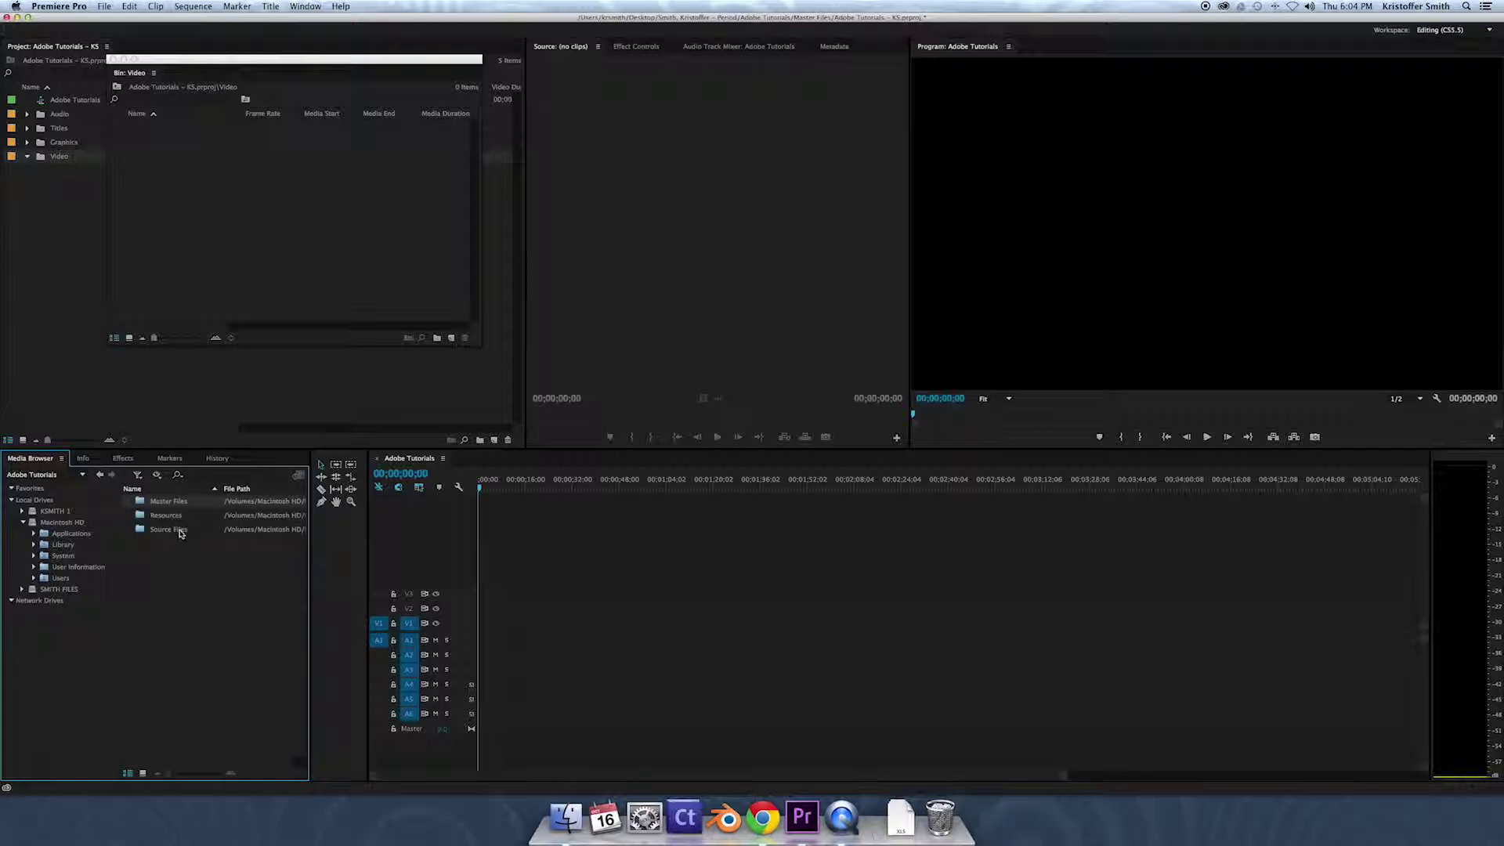
{"action": "double_click", "coordinate": [179, 530]}
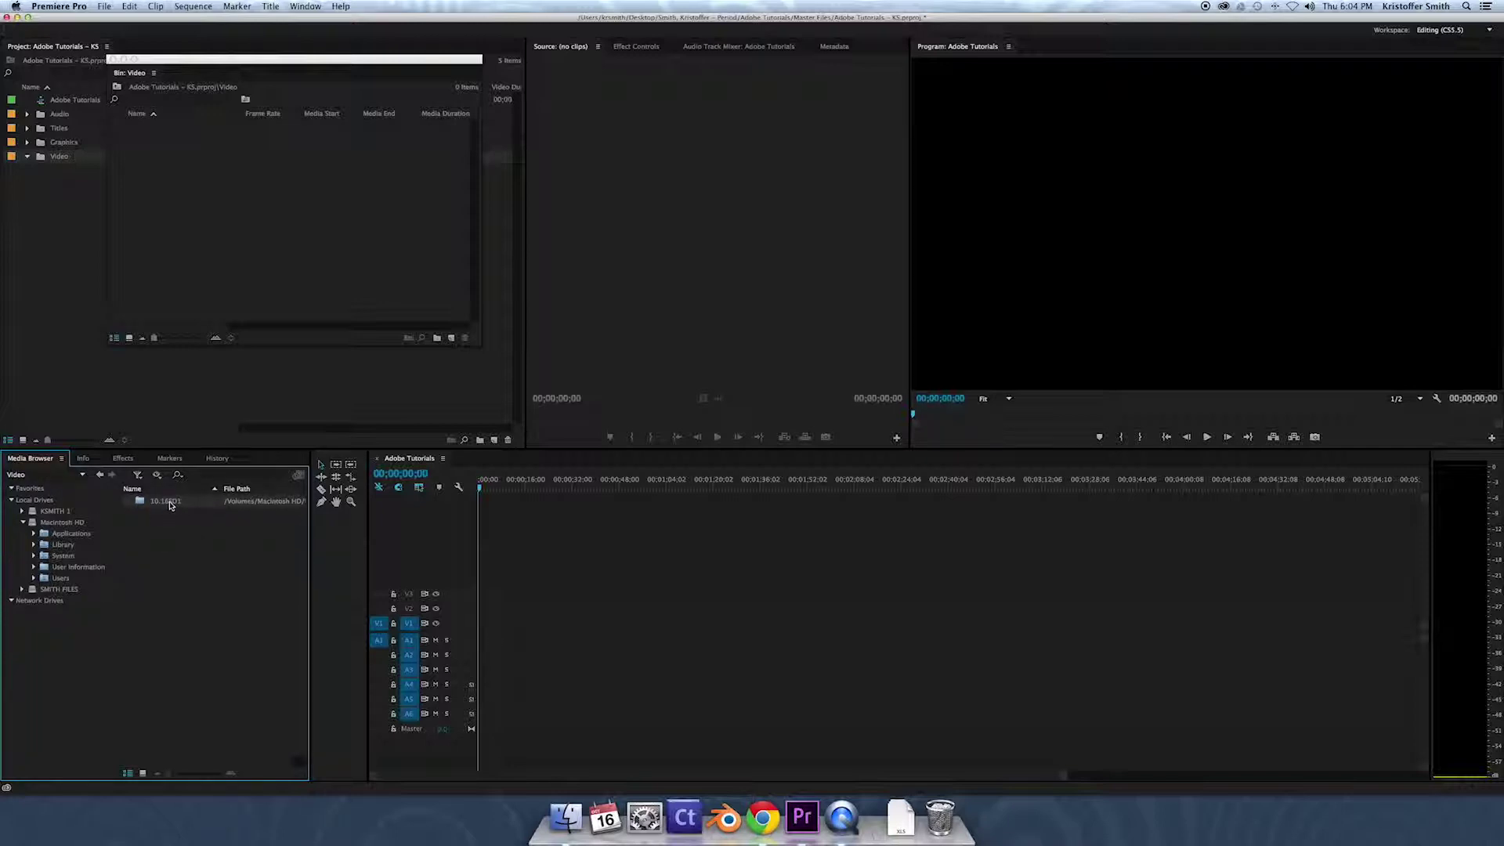
{"action": "double_click", "coordinate": [177, 504]}
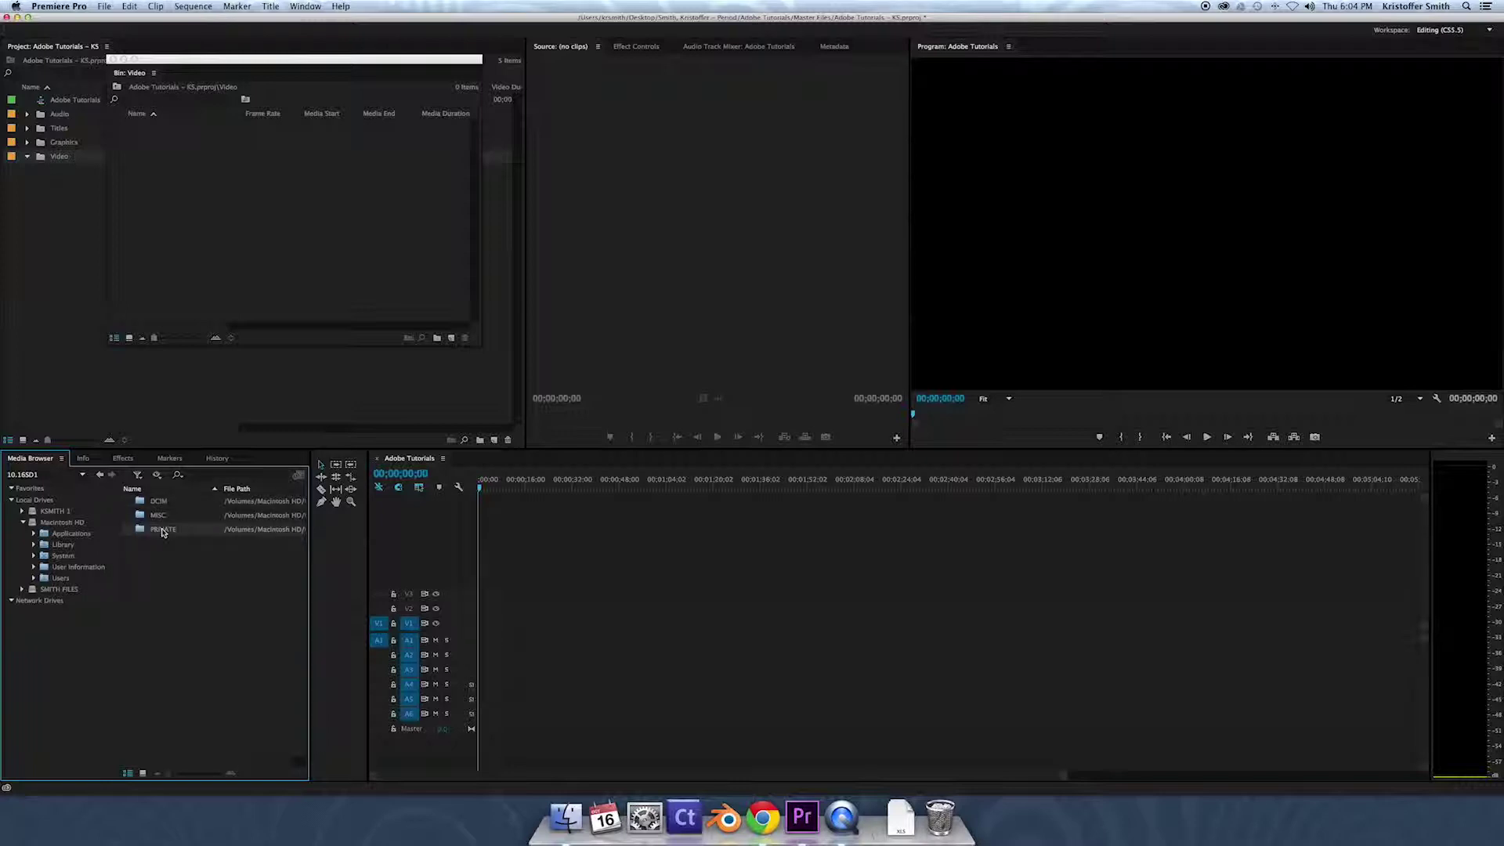
{"action": "double_click", "coordinate": [145, 531]}
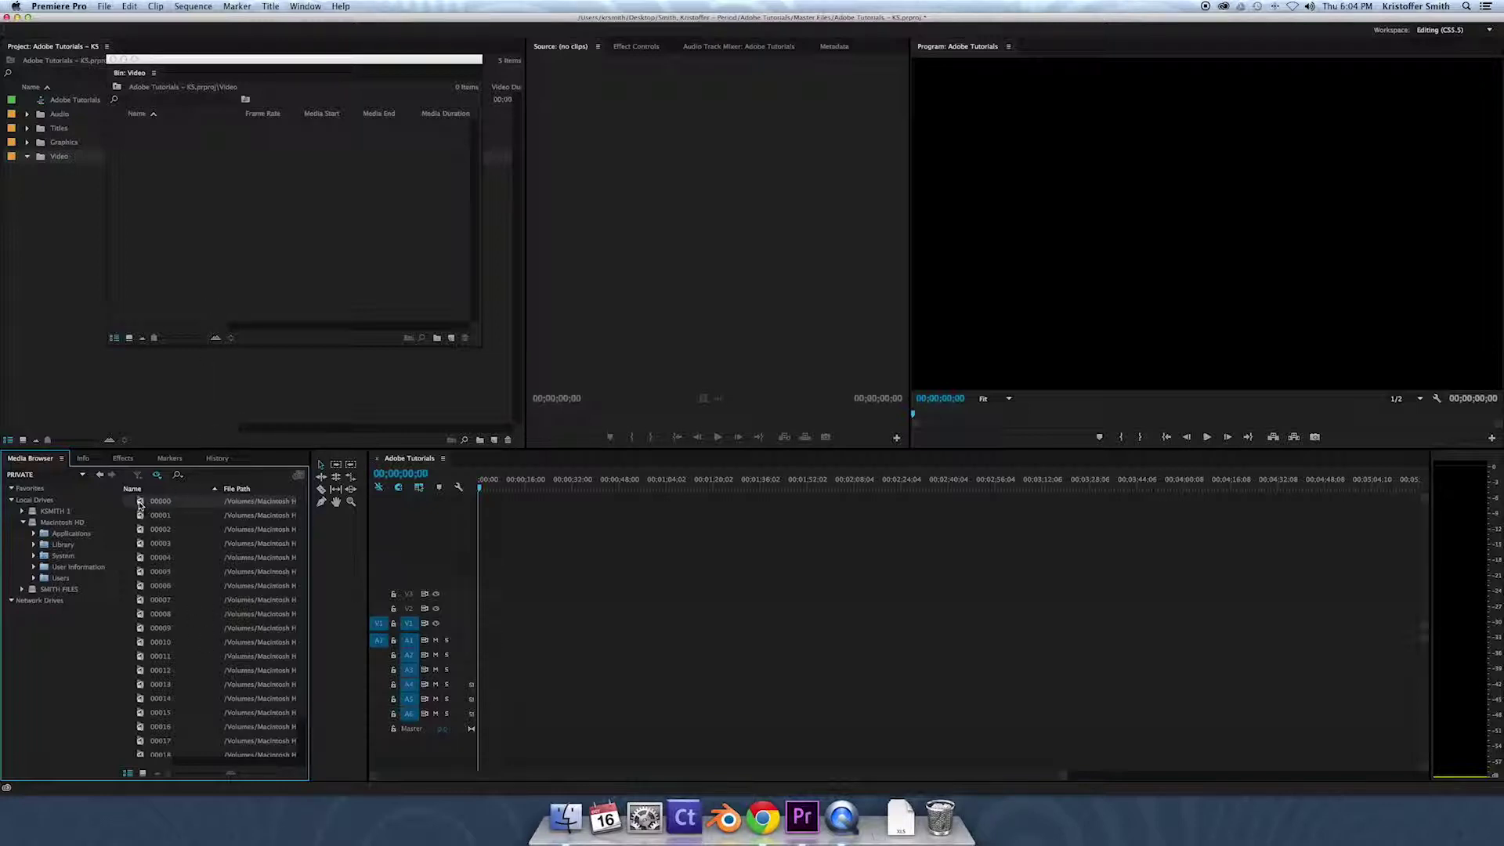
Preview clips 00000, 00003 and 00005.MTS from the card in the Source Monitor
{"action": "double_click", "coordinate": [141, 503]}
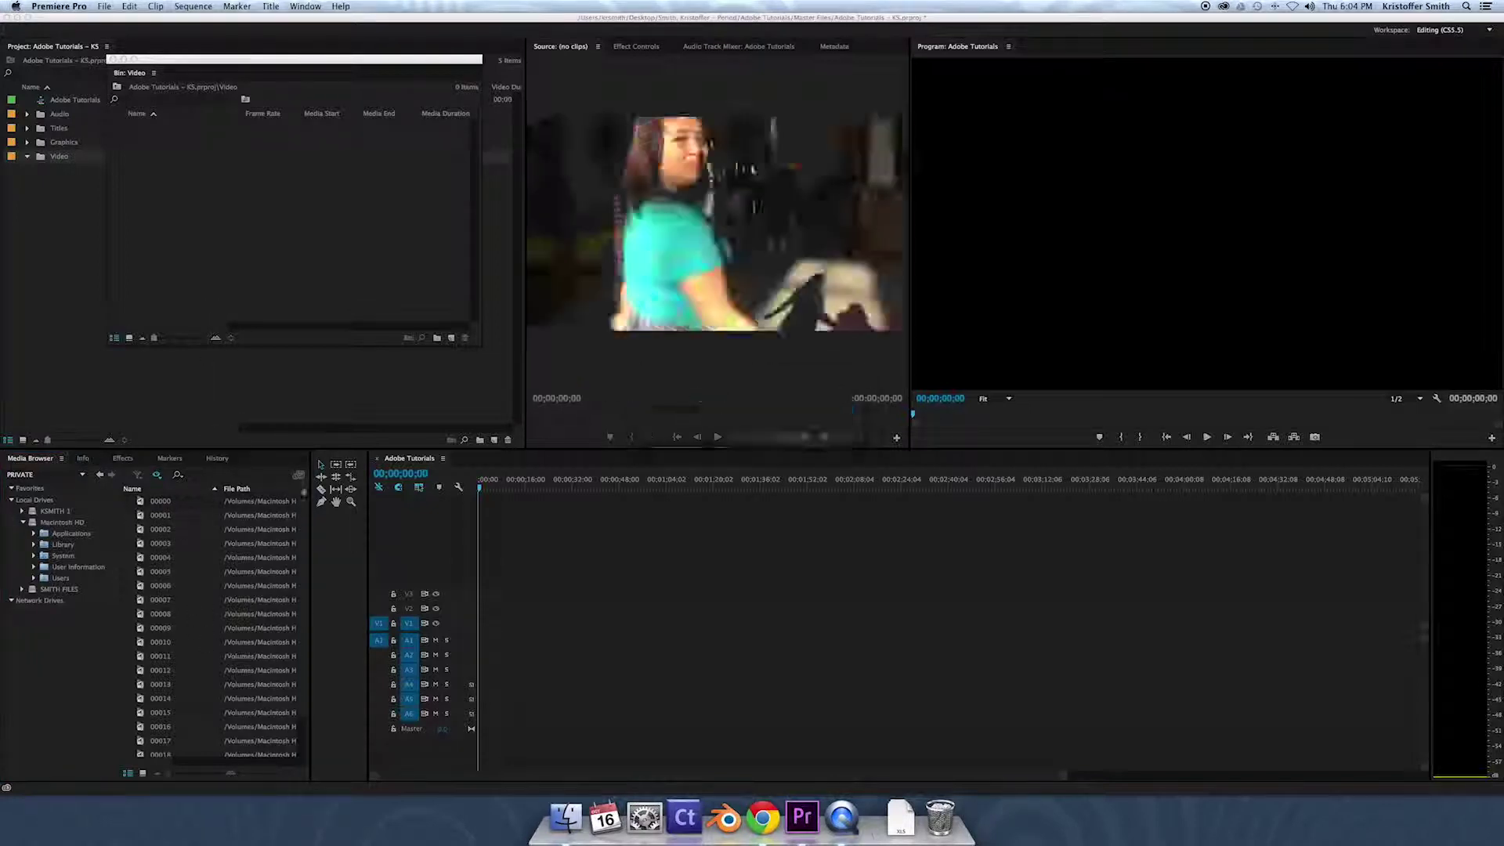
{"action": "double_click", "coordinate": [157, 544]}
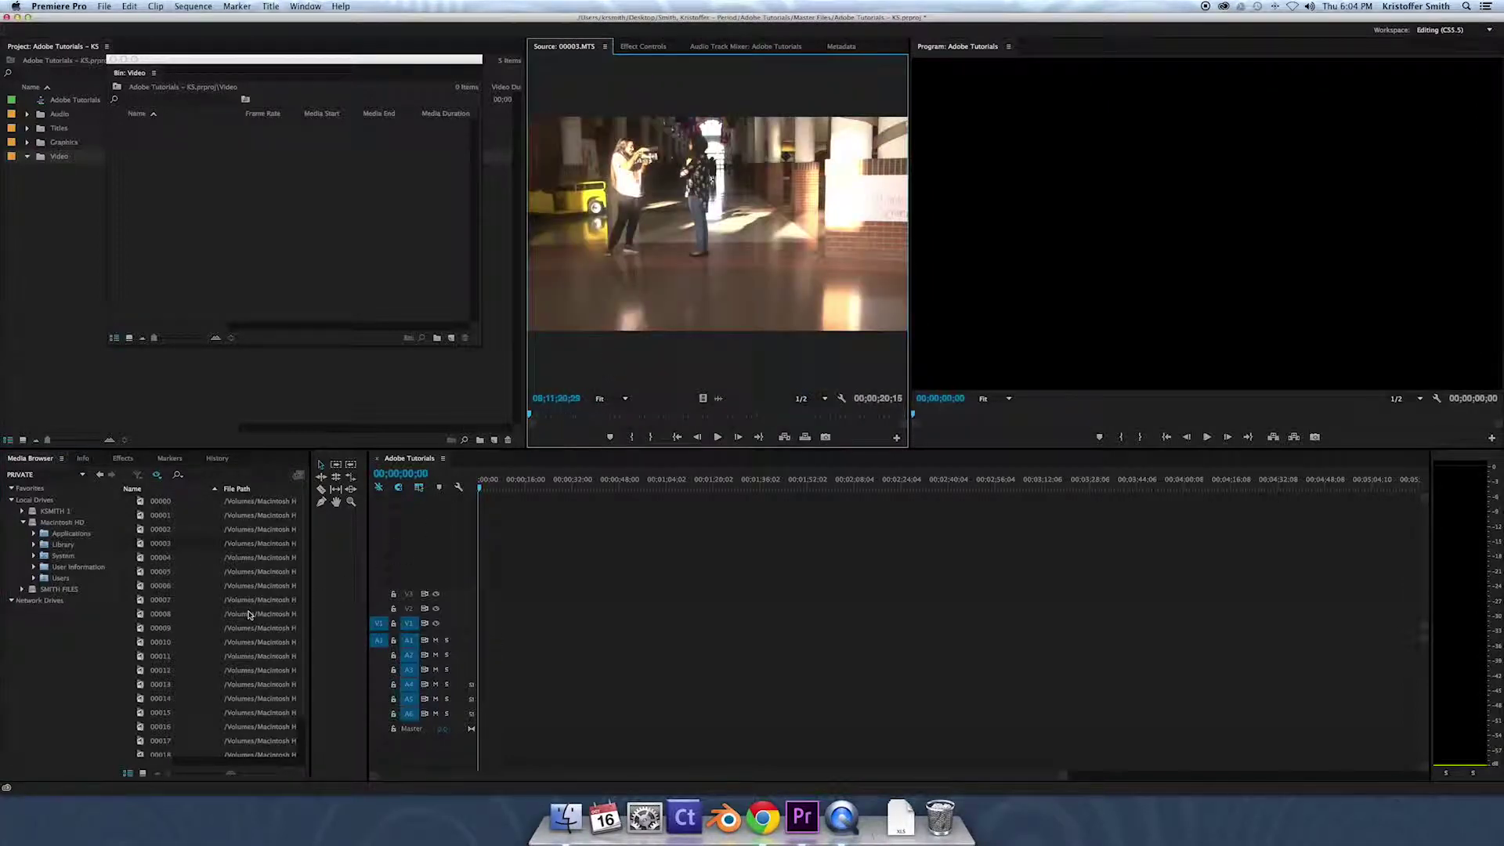
{"action": "double_click", "coordinate": [161, 586]}
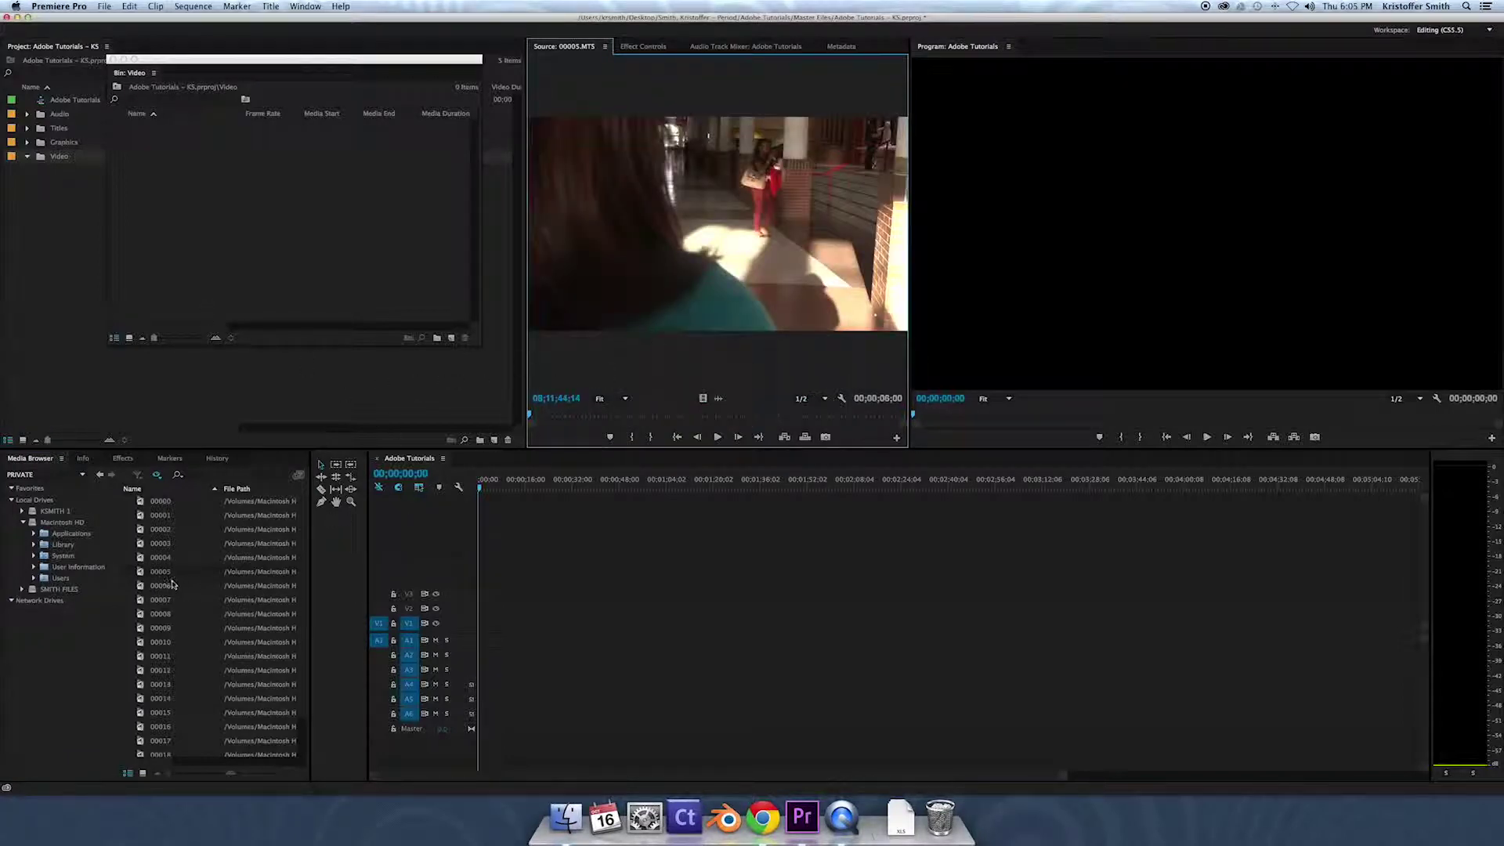
{"action": "left_click", "coordinate": [163, 156]}
Add a new bin named 10.16SD1 in the Bin: Video window and float it in its own window
{"action": "right_click", "coordinate": [161, 154]}
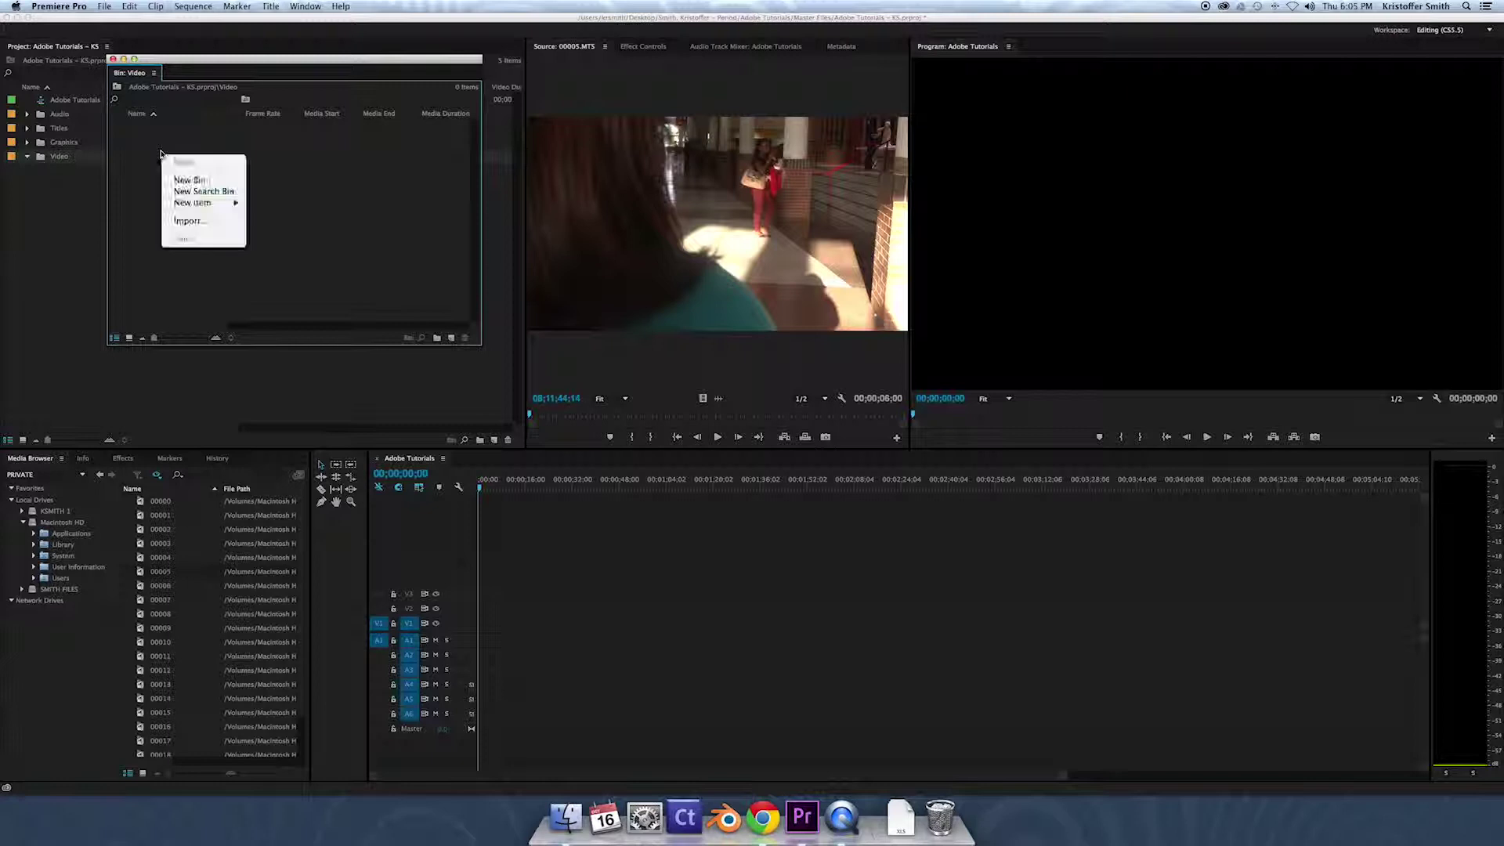
{"action": "left_click", "coordinate": [185, 179]}
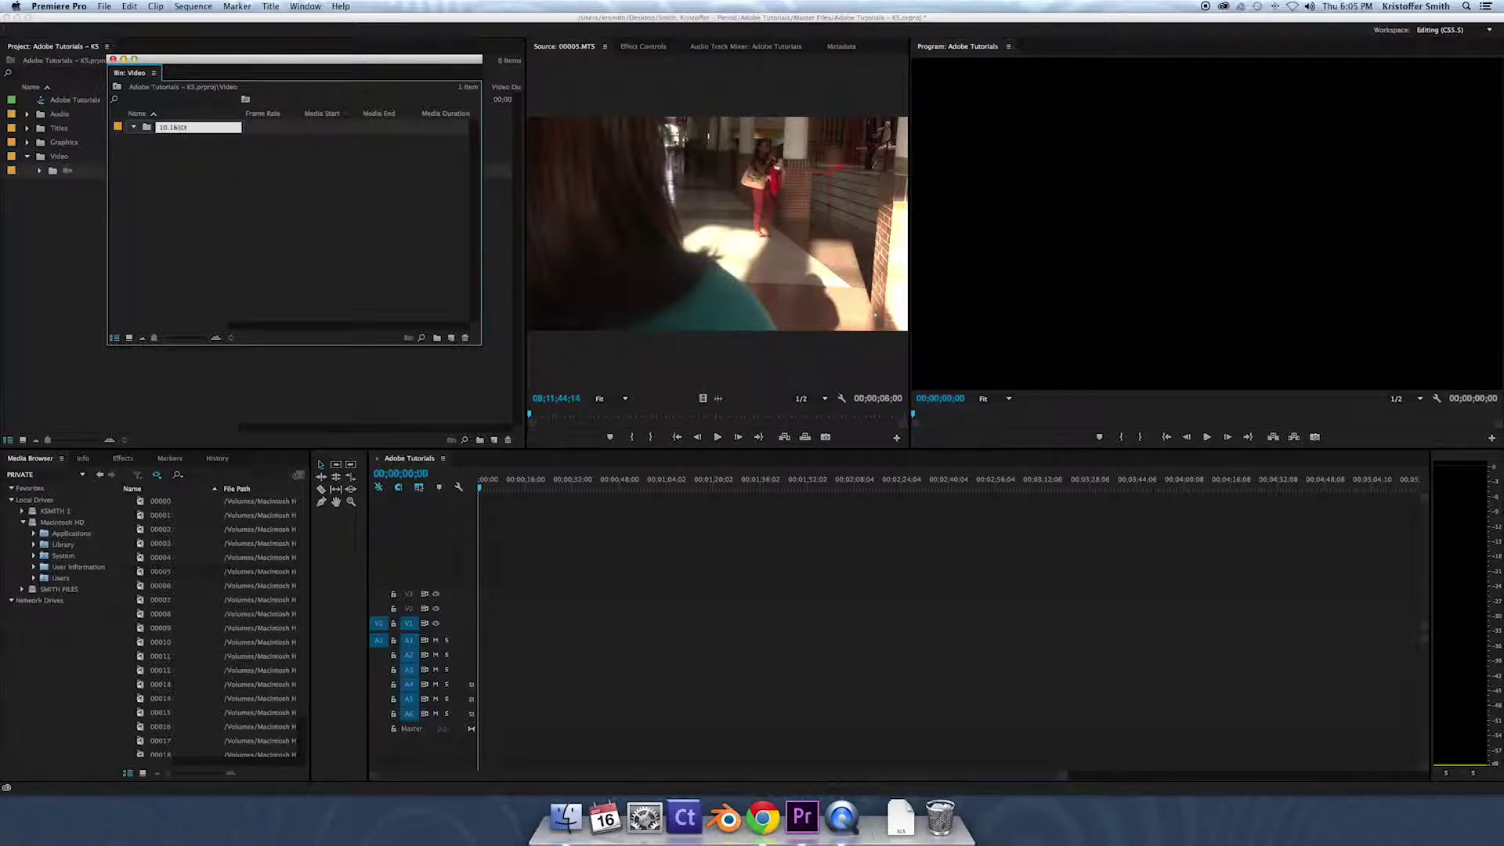
{"action": "type", "text": "10.16SD1"}
{"action": "key", "text": "Return"}
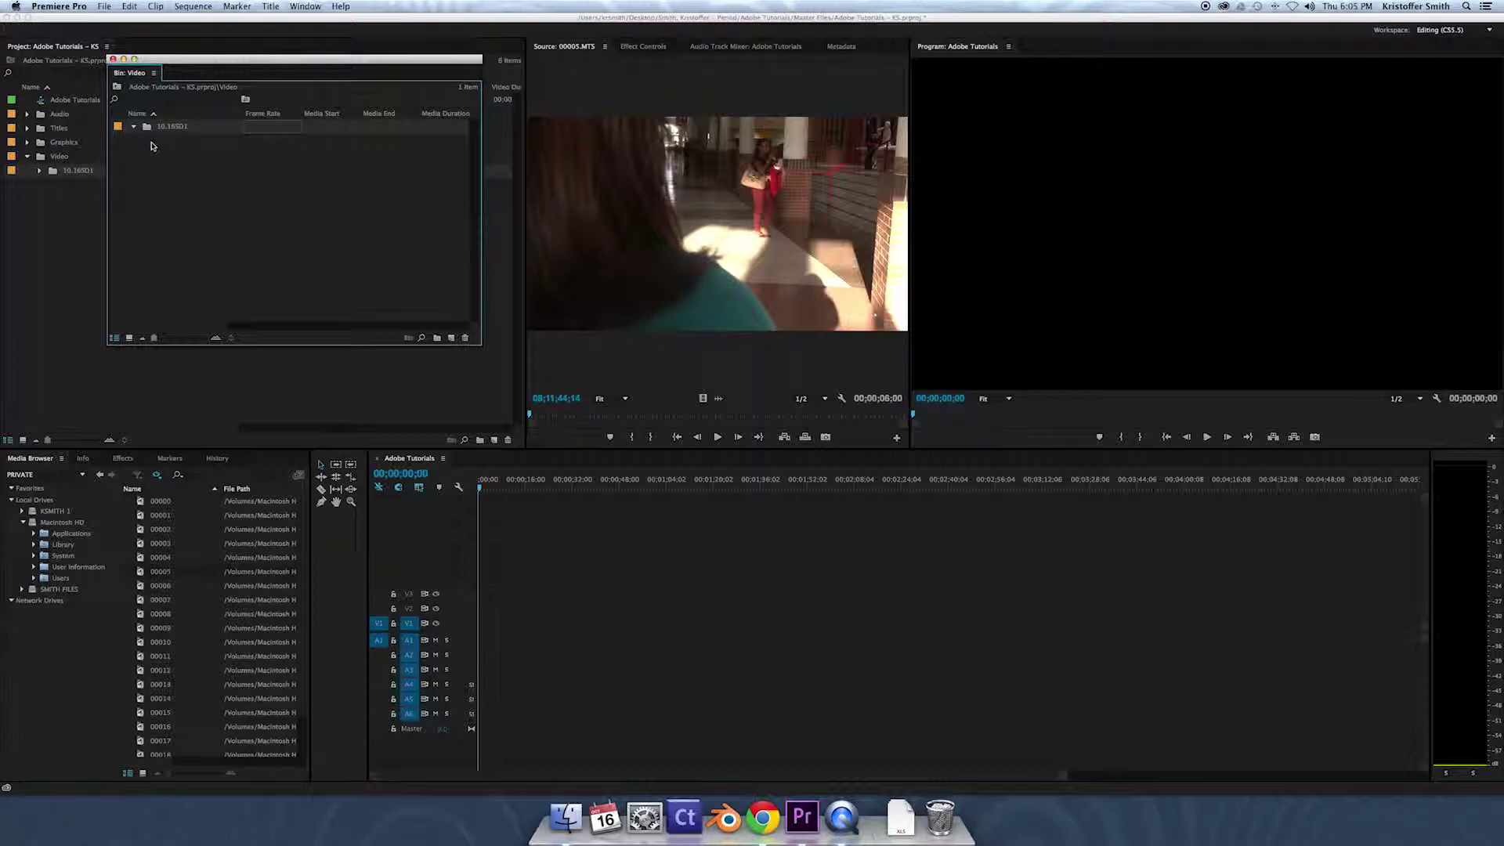
{"action": "double_click", "coordinate": [146, 128]}
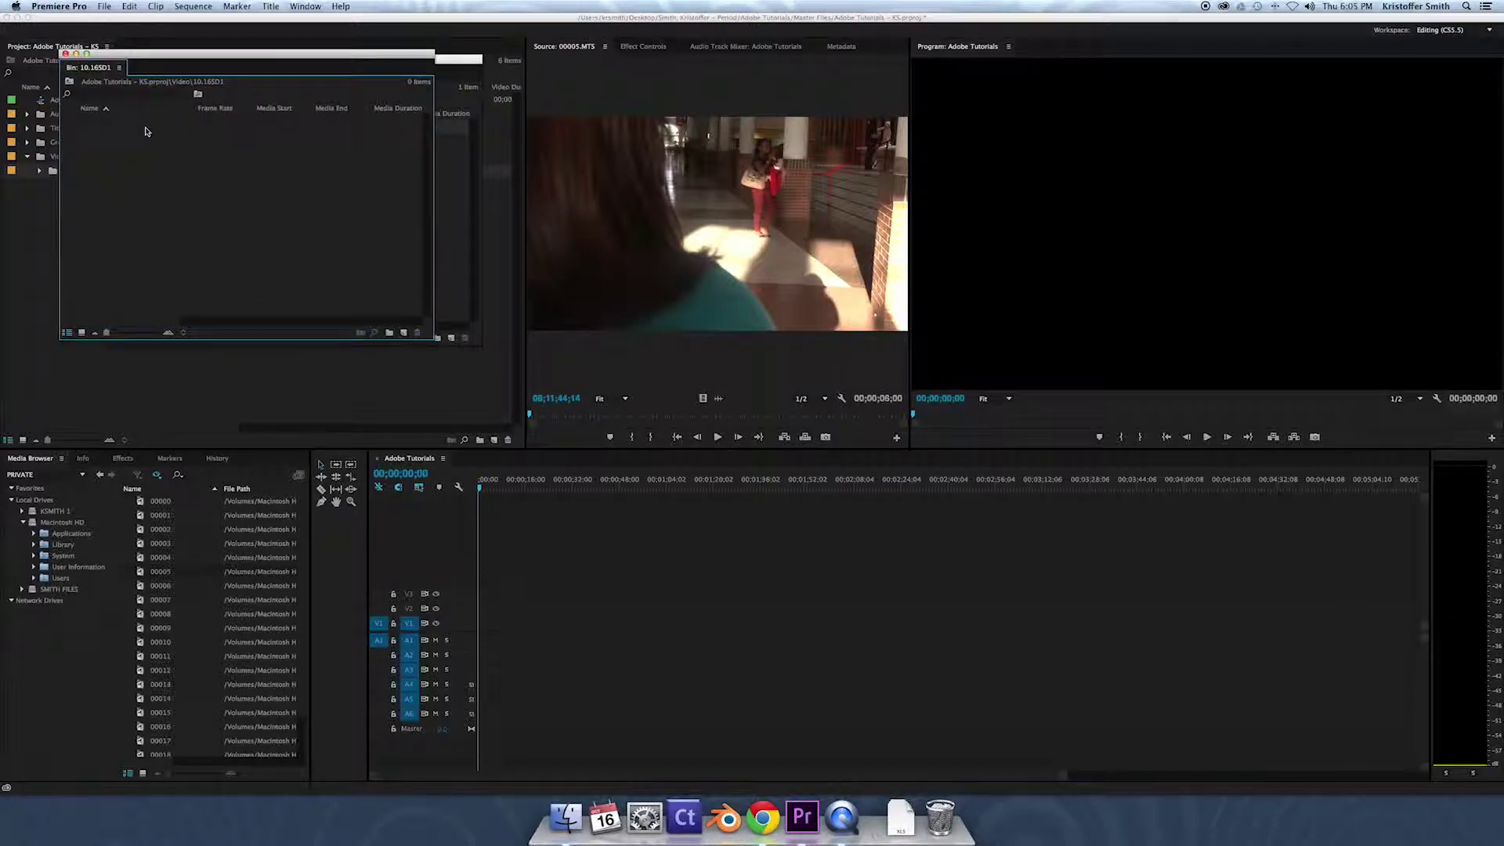
Preview card clips 00000 and 00001 in the Source Monitor from the Media Browser
{"action": "left_click", "coordinate": [141, 505]}
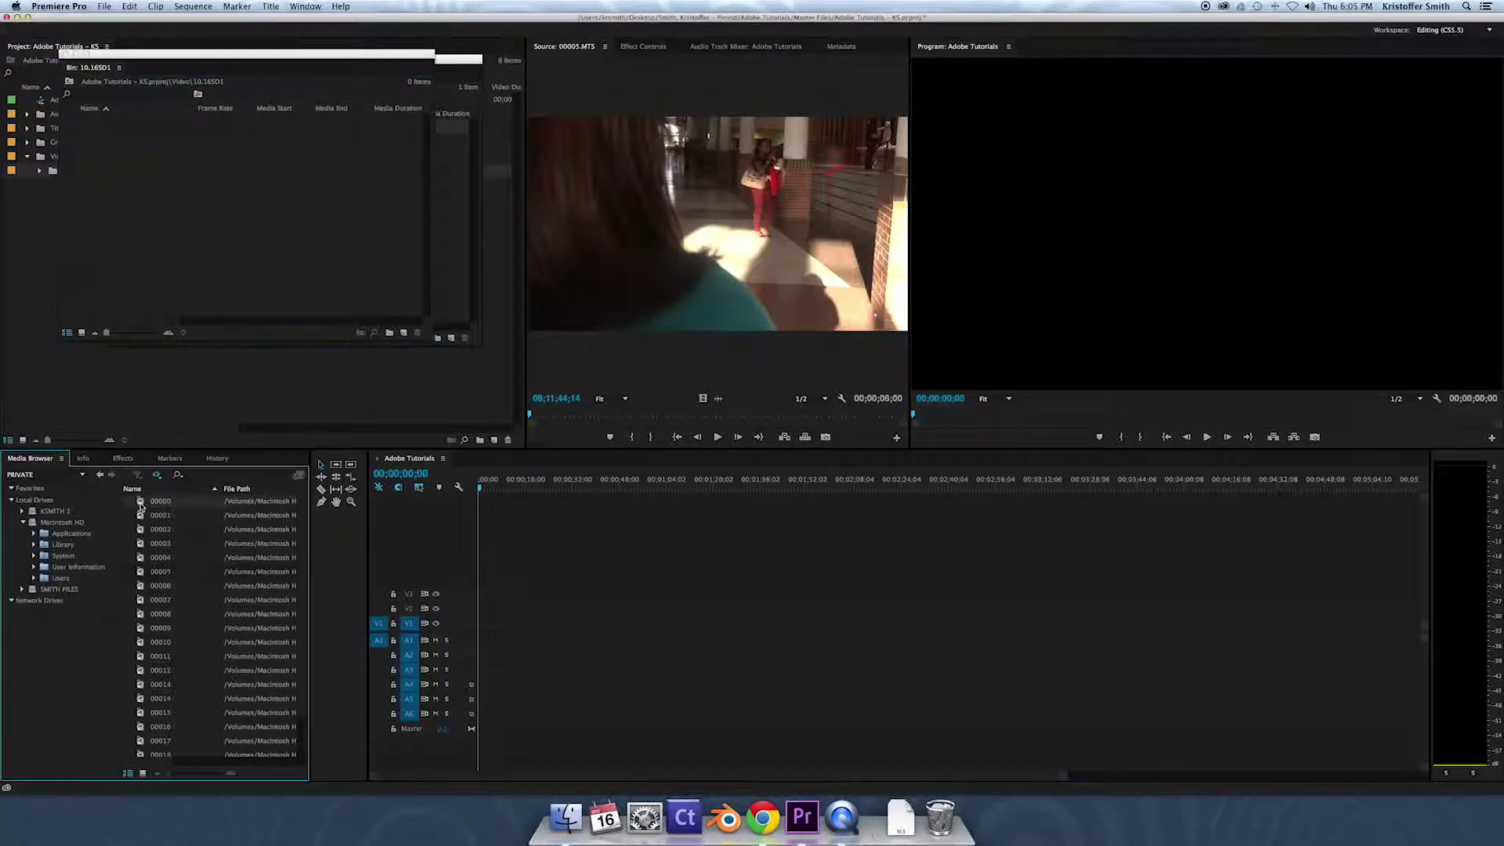
{"action": "double_click", "coordinate": [141, 505]}
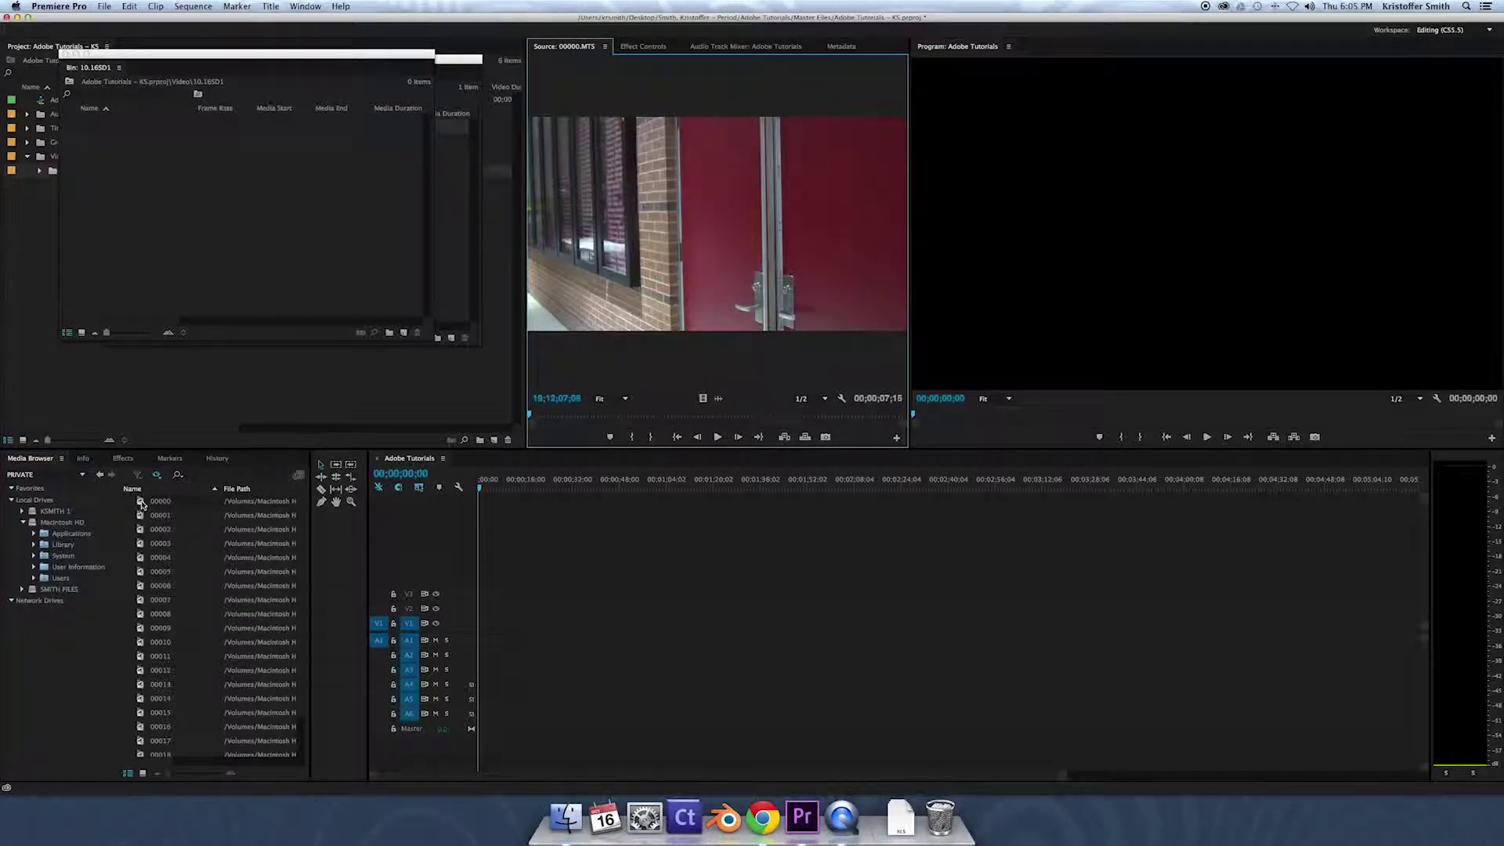
{"action": "double_click", "coordinate": [143, 515]}
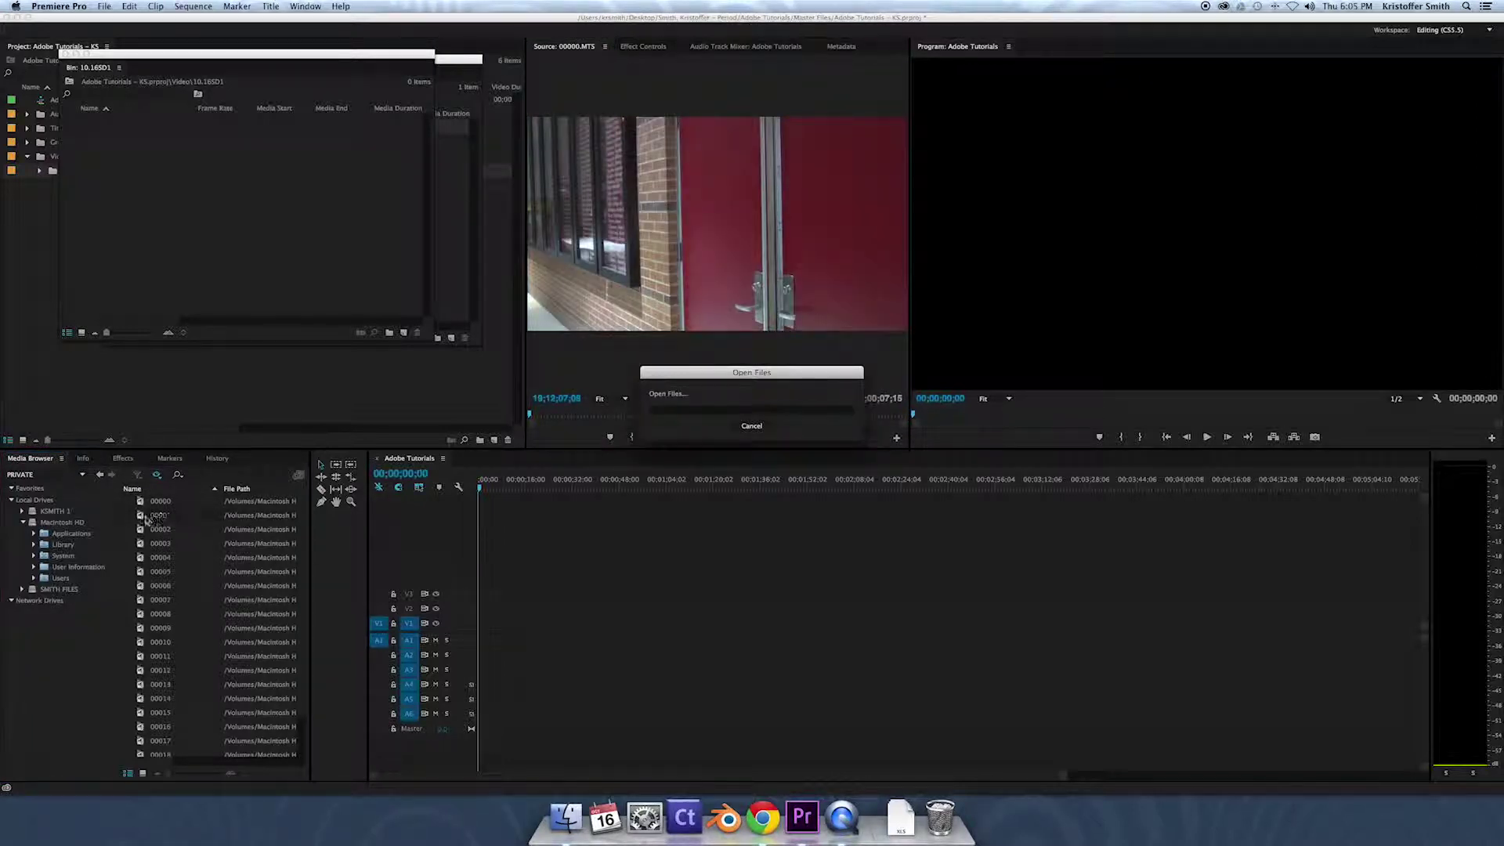
Drag clips 00001, 00002 and 00008 from the Media Browser into the 10.16SD1 bin
{"action": "left_click_drag", "start_coordinate": [144, 519], "coordinate": [178, 235]}
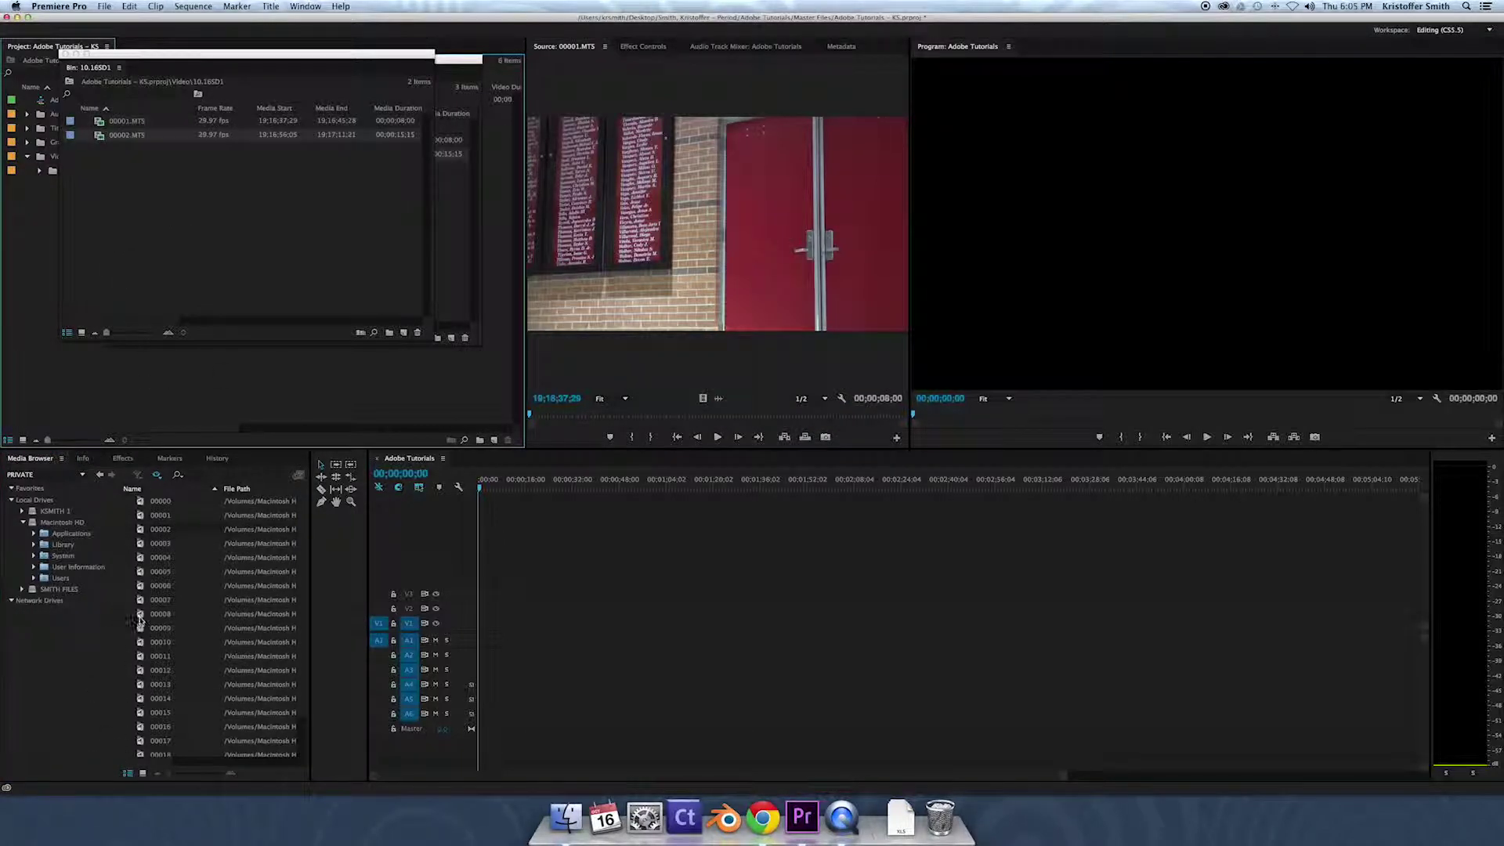
{"action": "left_click_drag", "start_coordinate": [154, 433], "coordinate": [188, 305]}
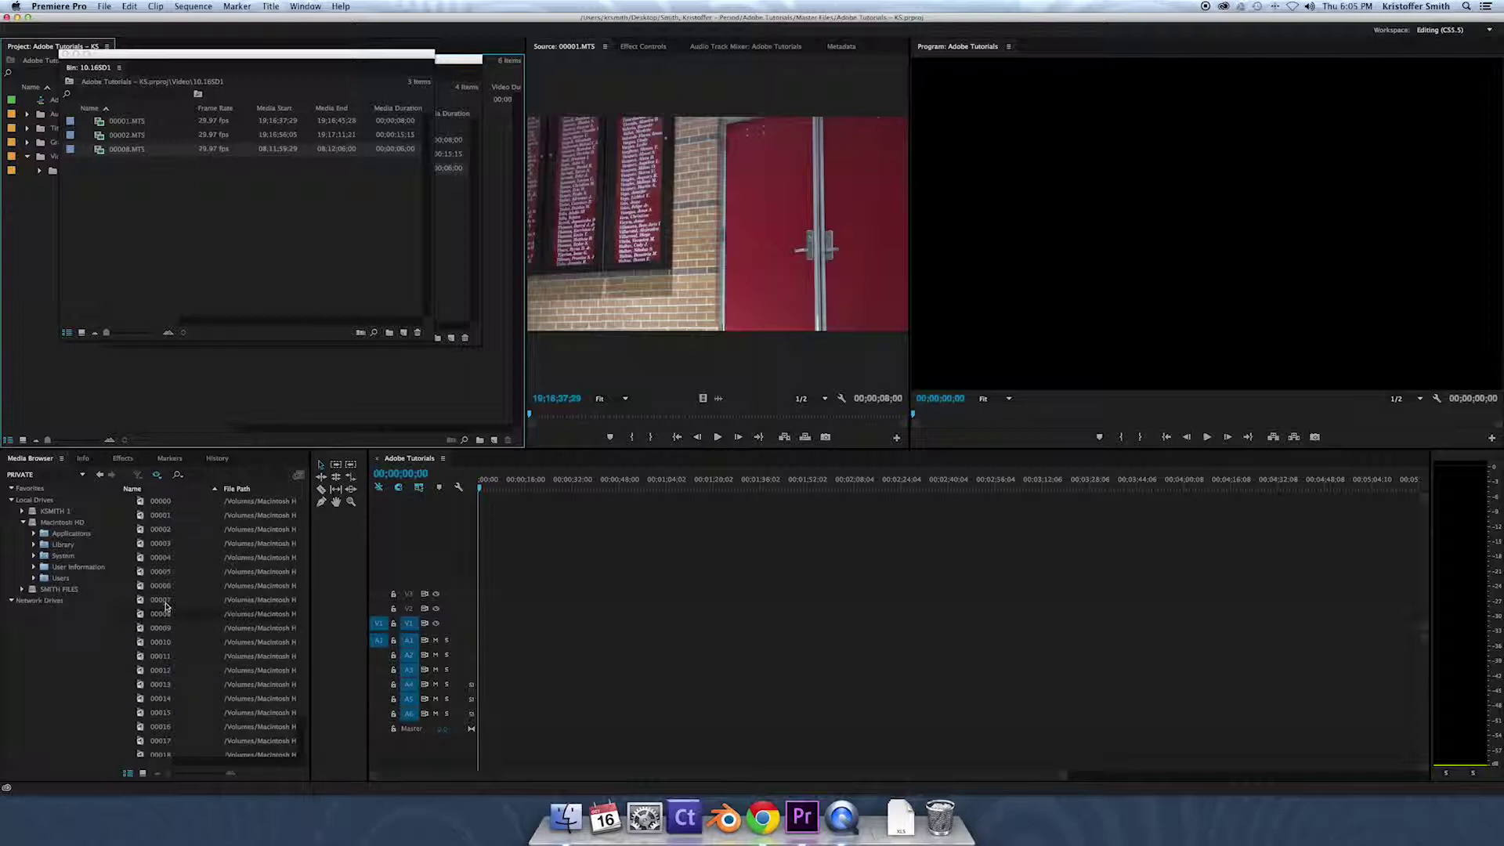
{"action": "scroll", "coordinate": [160, 607], "scroll_direction": "down", "scroll_amount": 2}
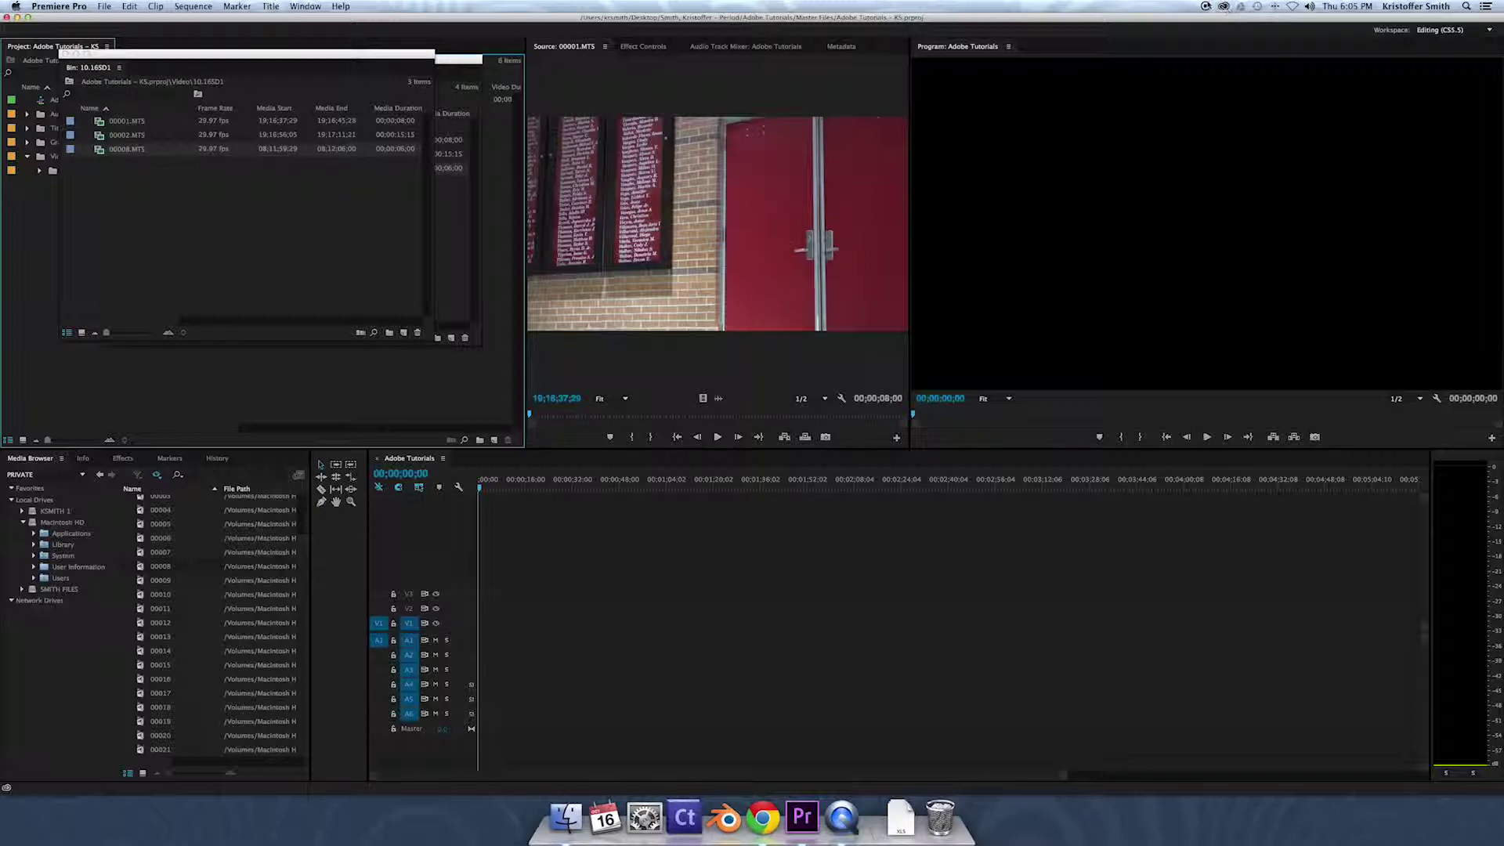
{"action": "left_click", "coordinate": [1206, 6]}
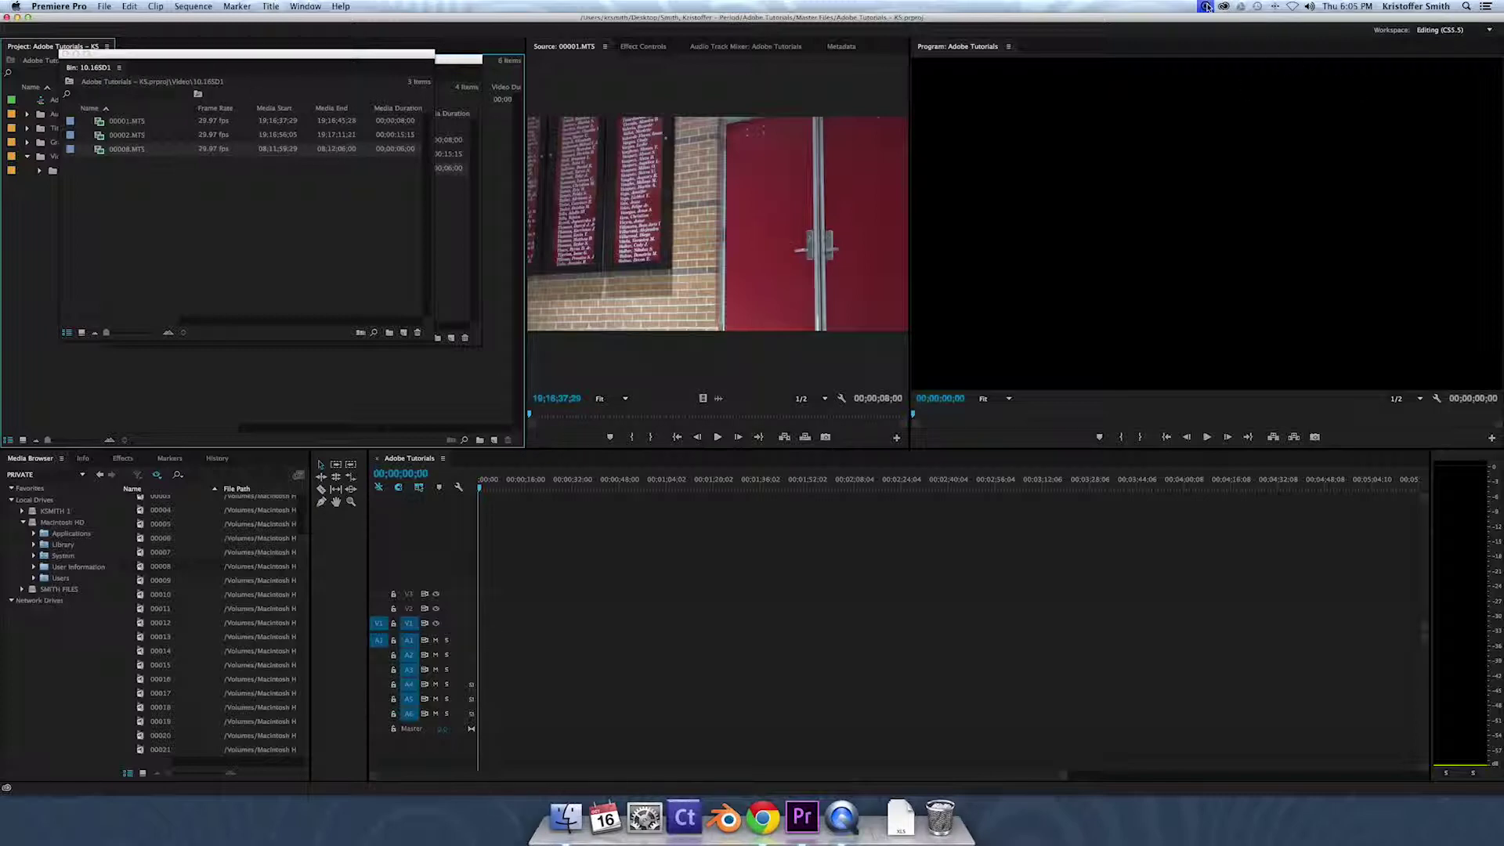